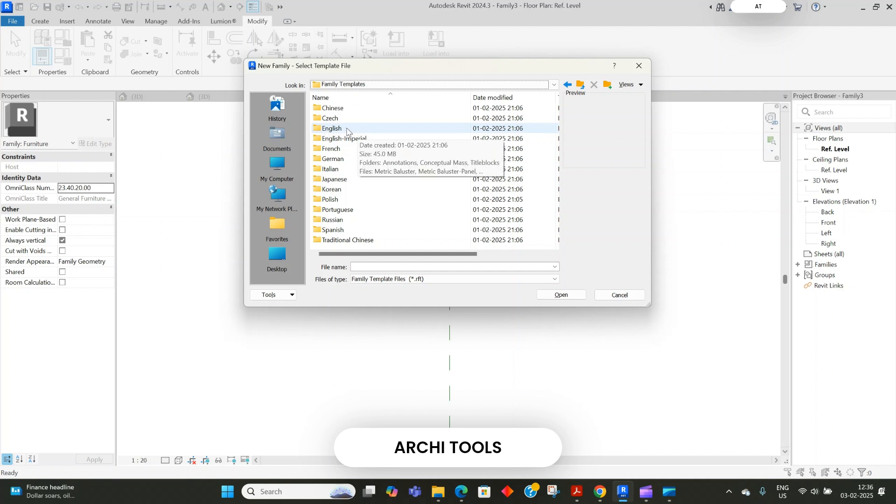
Step: Browse the English and English-Imperial family template folders to compare their templates, then return to the Family Templates folder
double_click(341, 129)
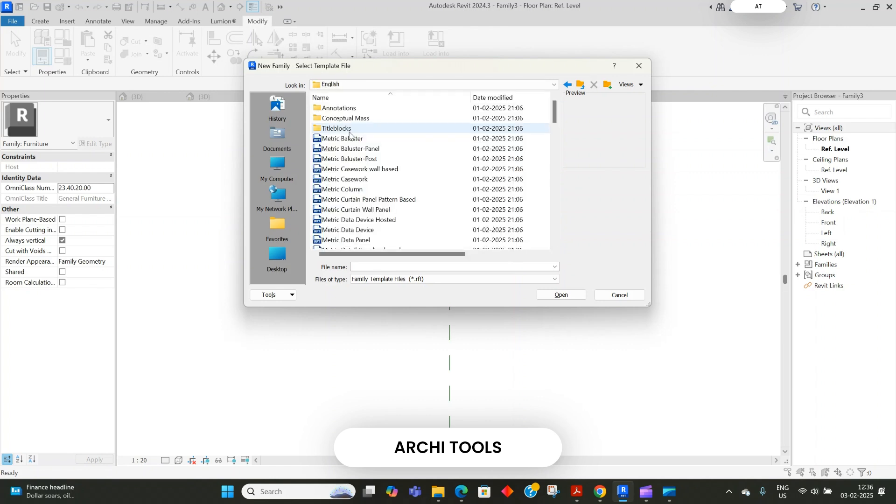
scroll(350, 141, down, 1)
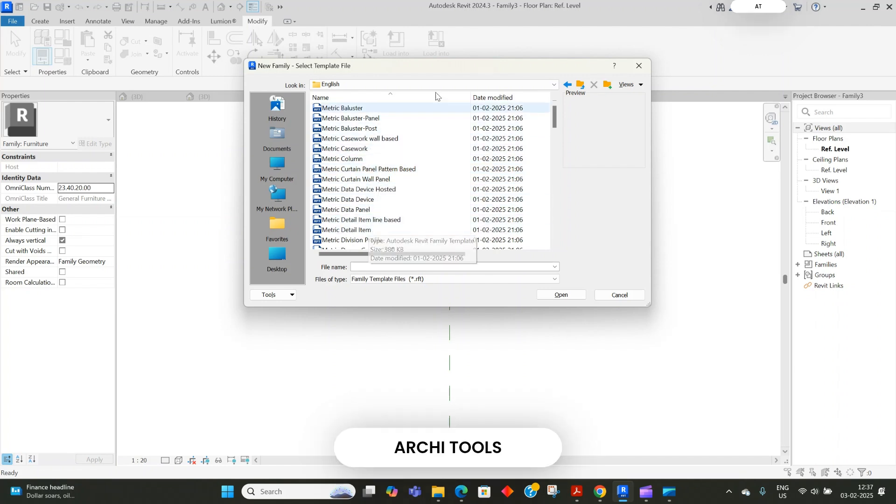
click(420, 85)
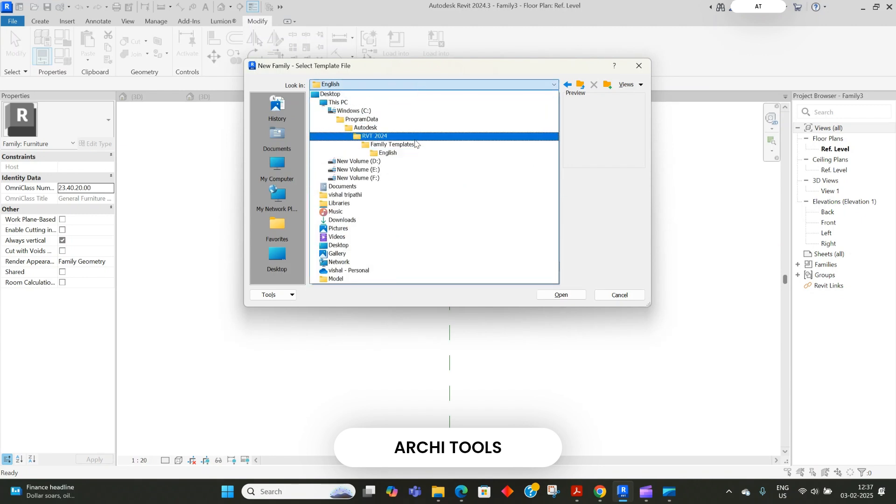
click(412, 146)
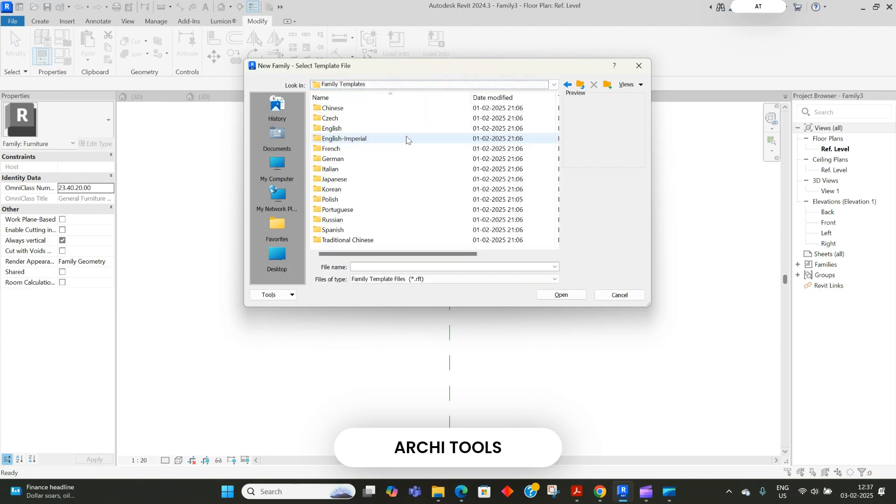
double_click(356, 139)
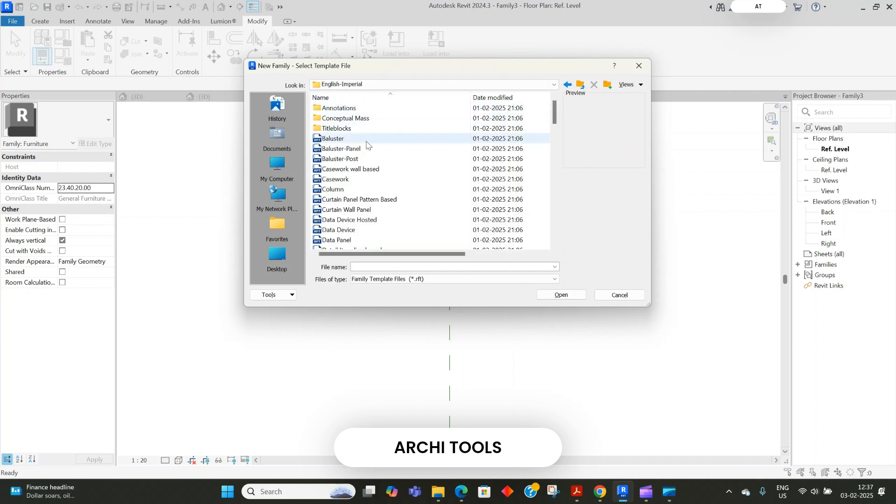
scroll(341, 233, down, 1)
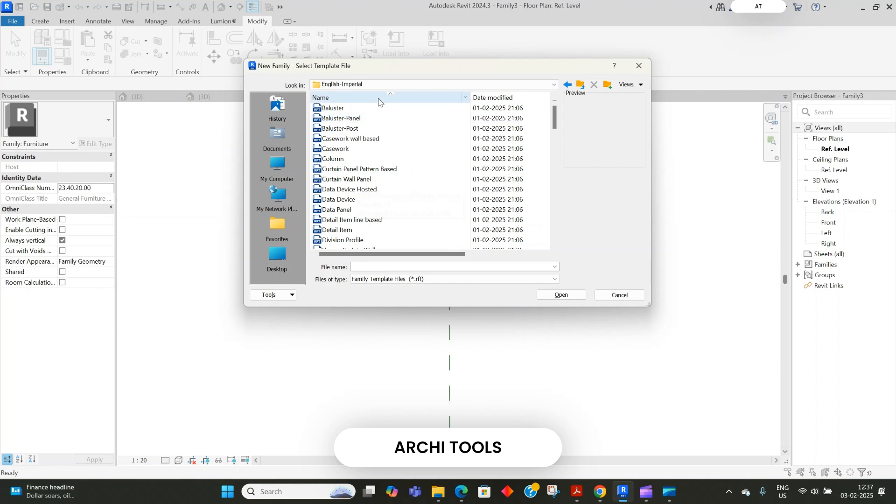
click(387, 86)
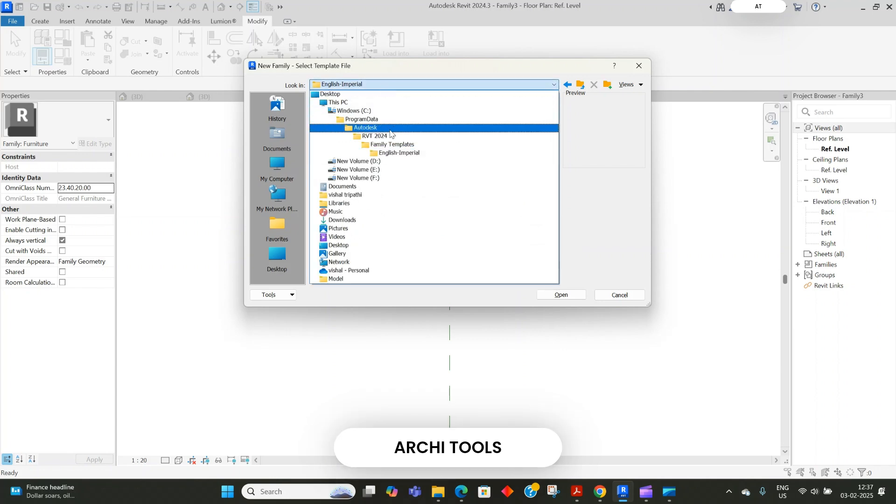
click(393, 144)
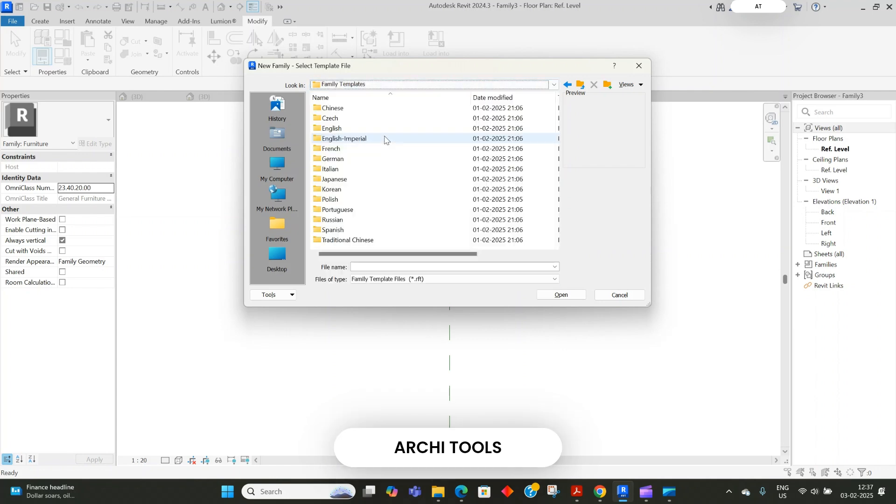
Step: Create a new family from the Metric Furniture template in the English folder
double_click(363, 129)
scroll(354, 197, down, 8)
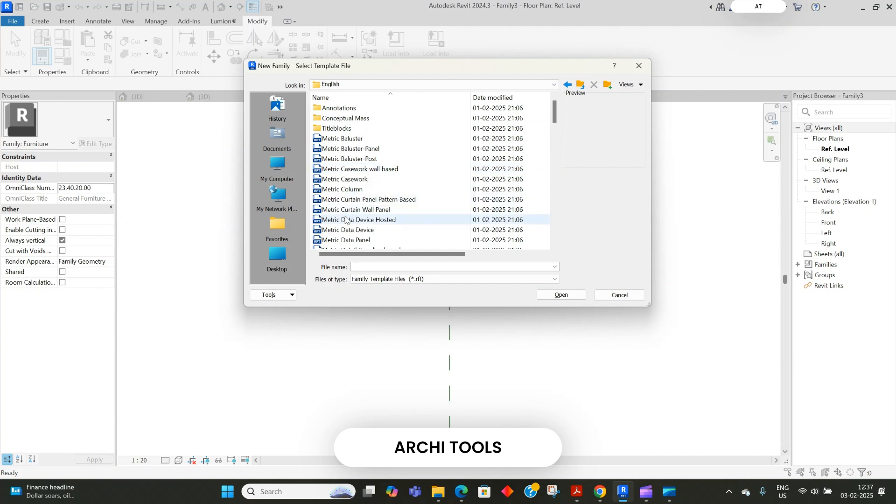
scroll(364, 200, down, 1)
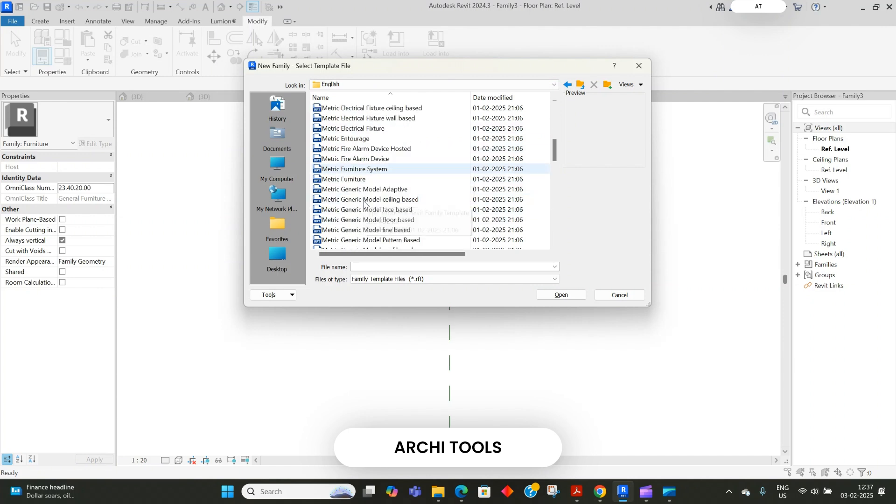
click(360, 181)
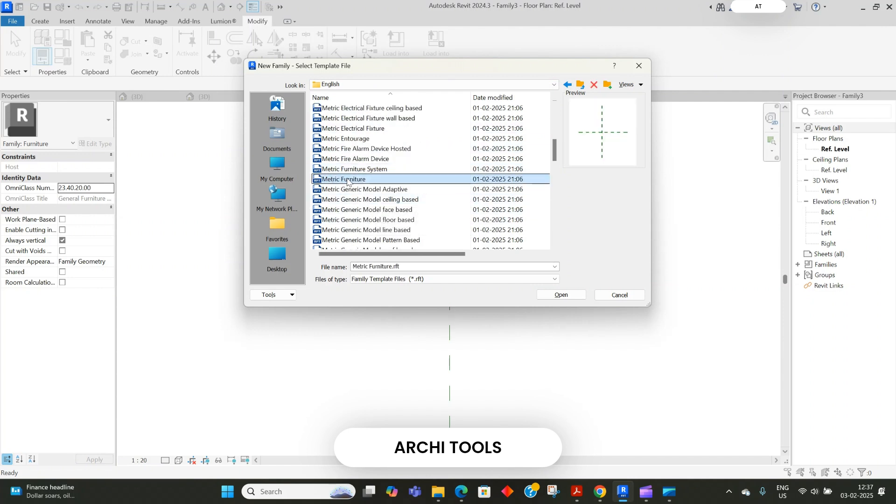
click(561, 296)
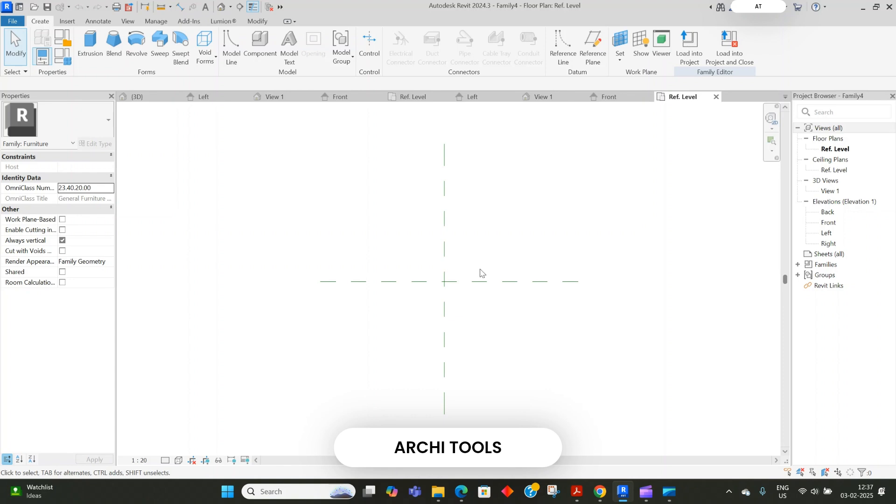
Step: Draw two horizontal reference planes, one above and one below the Center (Front/Back) plane
click(594, 55)
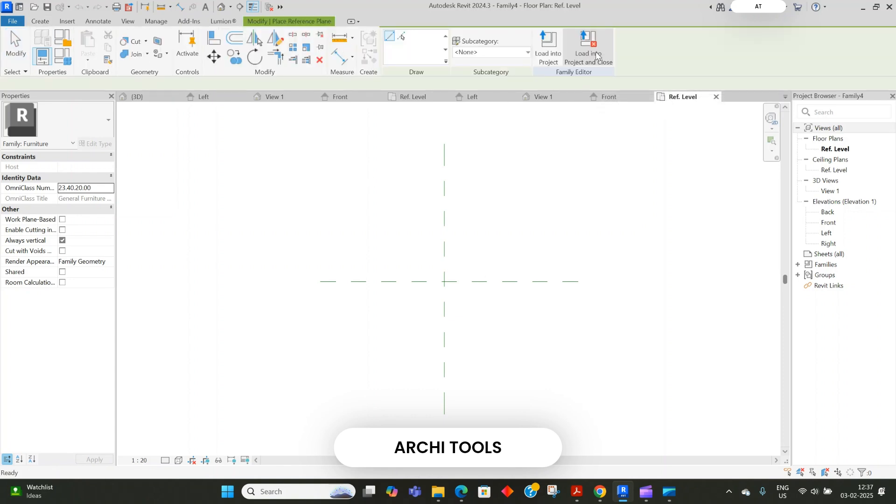
click(320, 178)
click(576, 178)
click(322, 374)
click(578, 374)
Step: Draw two vertical reference planes, one on each side of the Center (Left/Right) plane, crossing all the horizontal planes
click(321, 152)
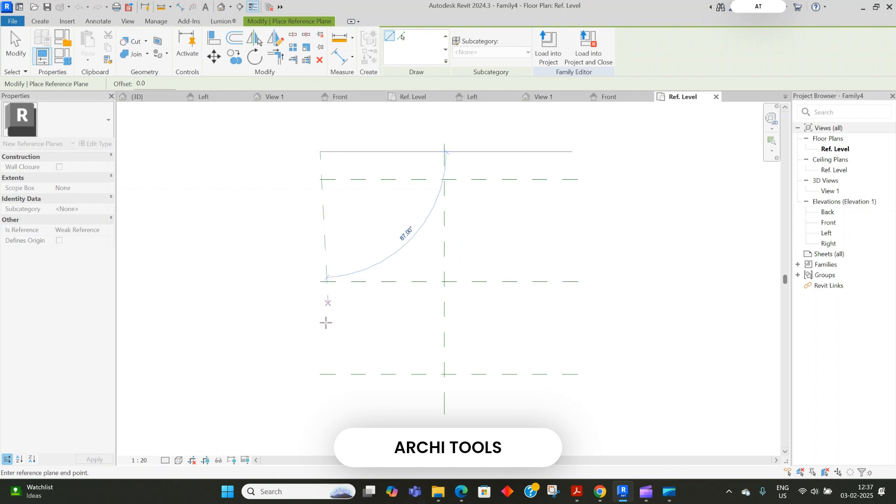
click(320, 390)
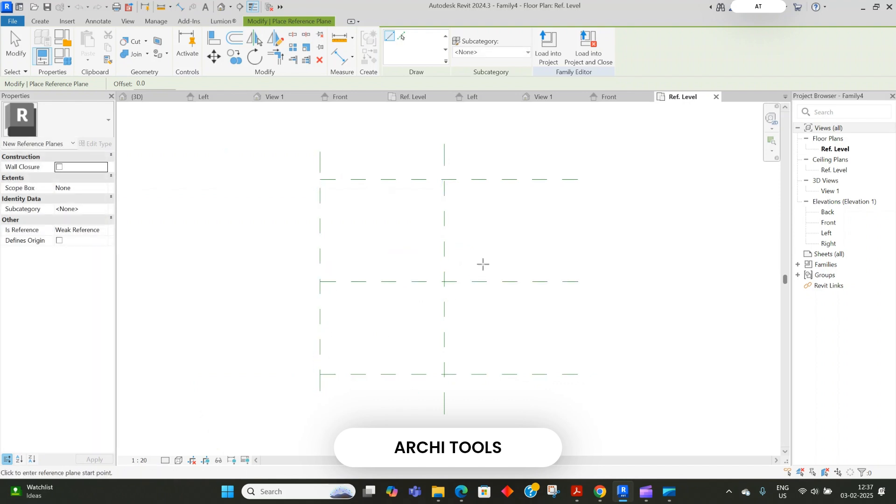
click(570, 159)
click(571, 402)
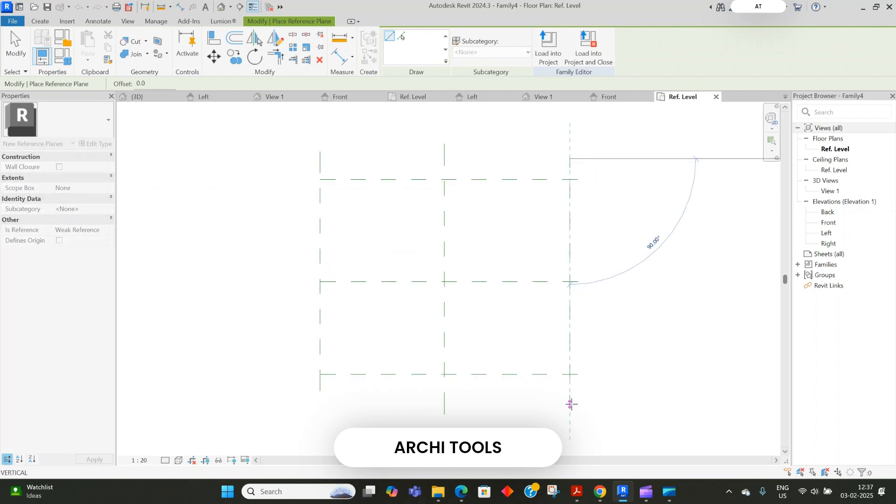
key(Escape)
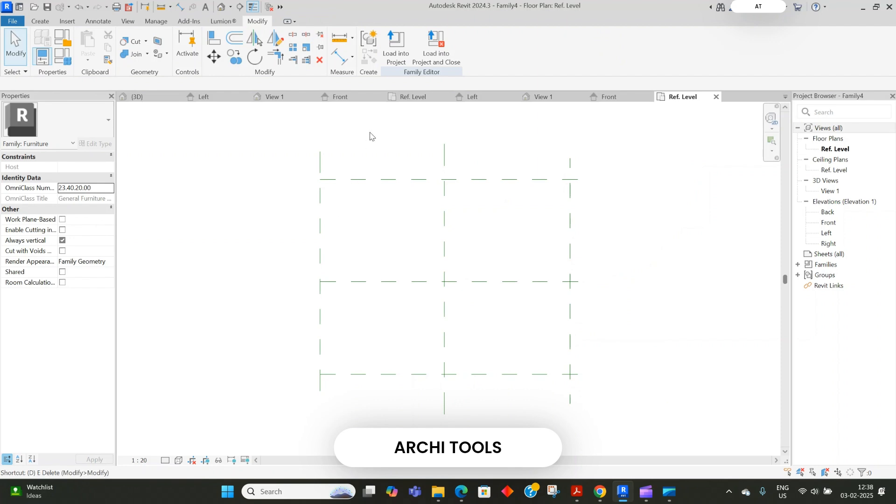
Step: Add an aligned dimension string across the three vertical reference planes above the layout and make its segments equal
key(d)
key(i)
click(320, 166)
click(445, 172)
click(570, 168)
click(471, 163)
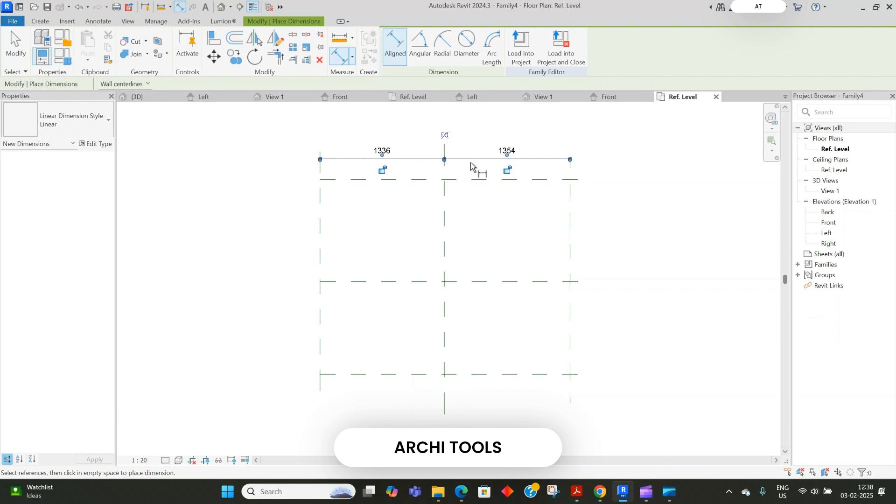
key(Escape)
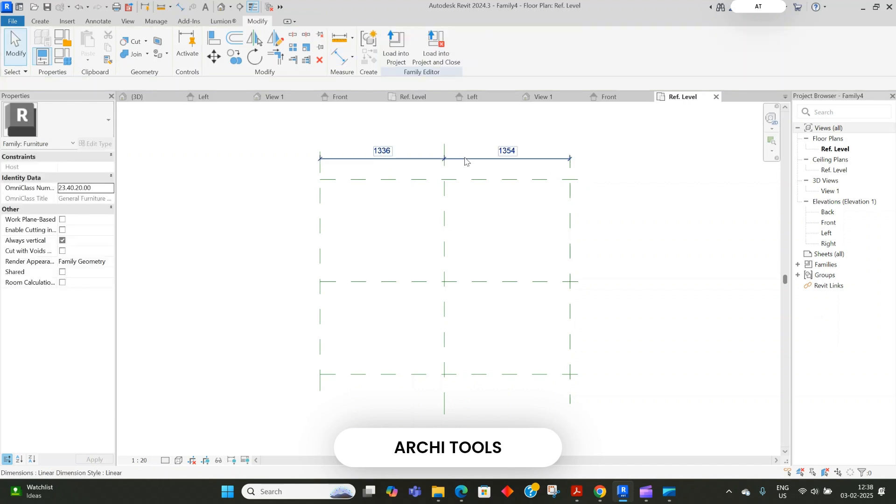
click(465, 160)
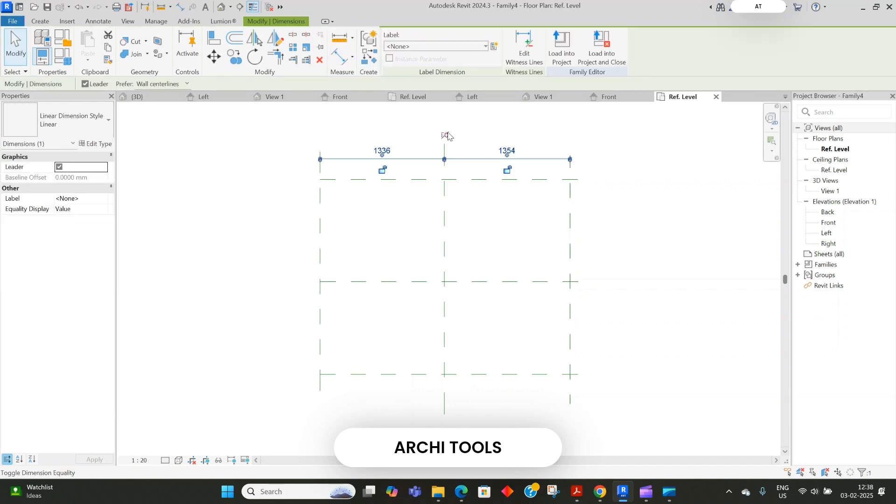
click(445, 135)
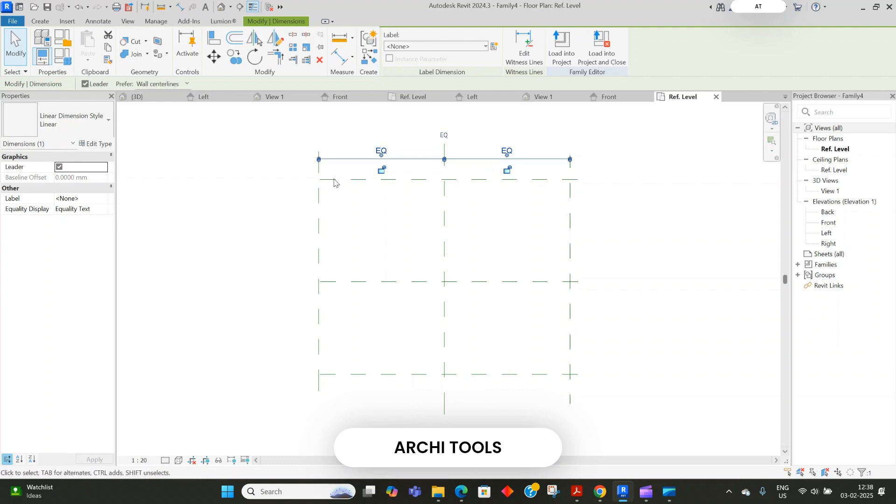
key(Escape)
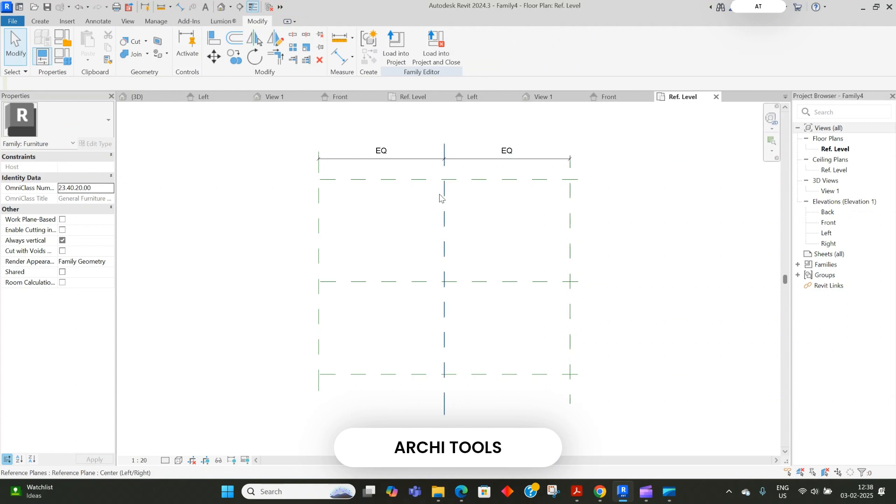
Step: Add an aligned dimension string across the three horizontal reference planes beside the layout and make its segments equal
key(d)
key(i)
click(389, 180)
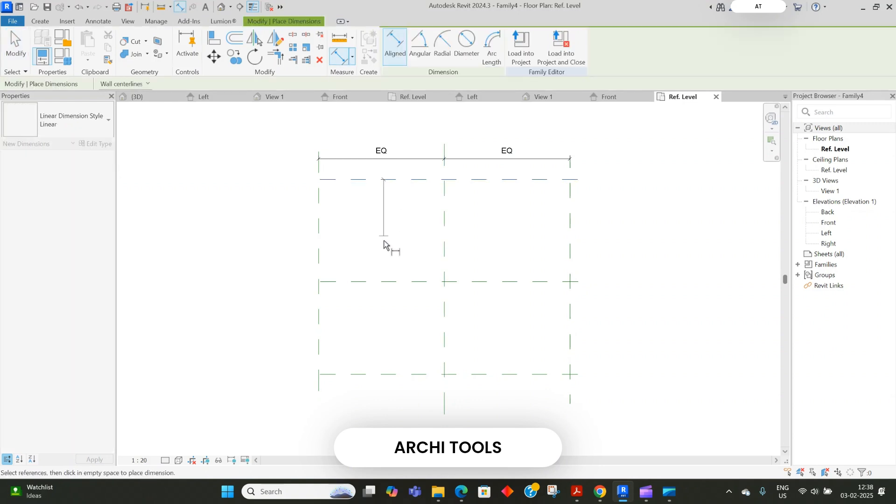
click(386, 375)
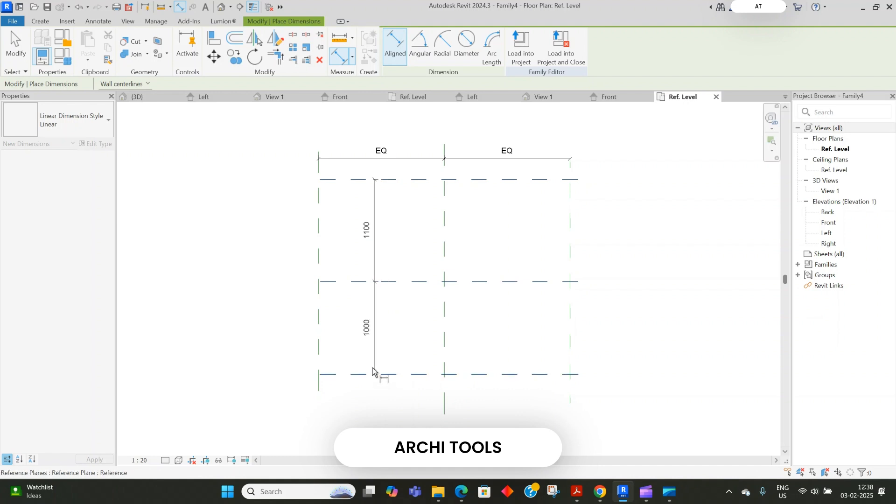
click(282, 348)
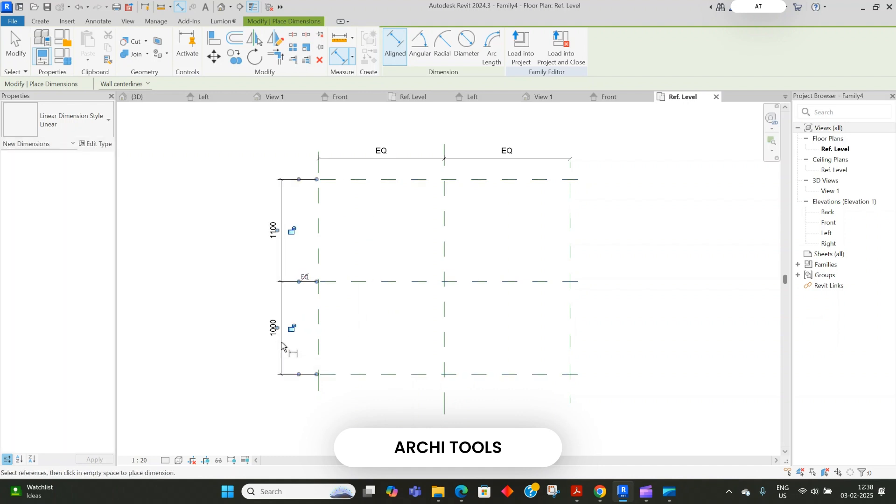
click(305, 278)
key(Escape)
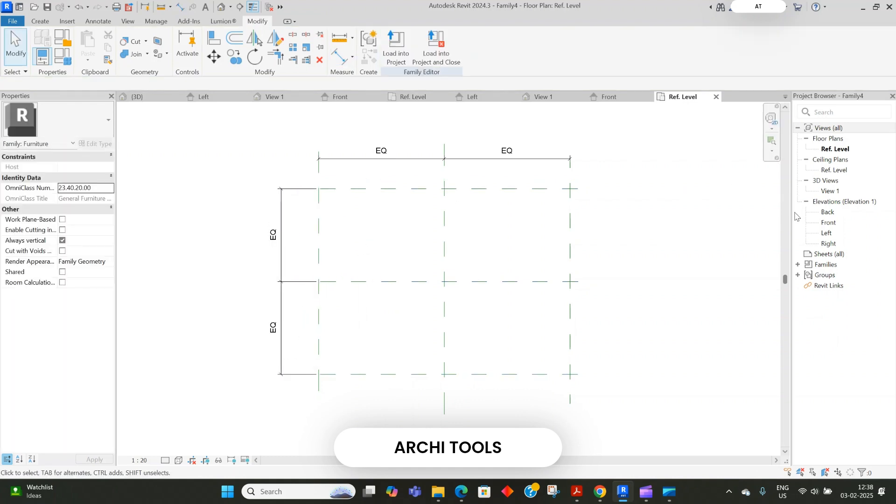
Step: In the Front elevation, draw a horizontal reference plane about 1770 mm above Ref. Level, spanning past both outer vertical planes
double_click(829, 223)
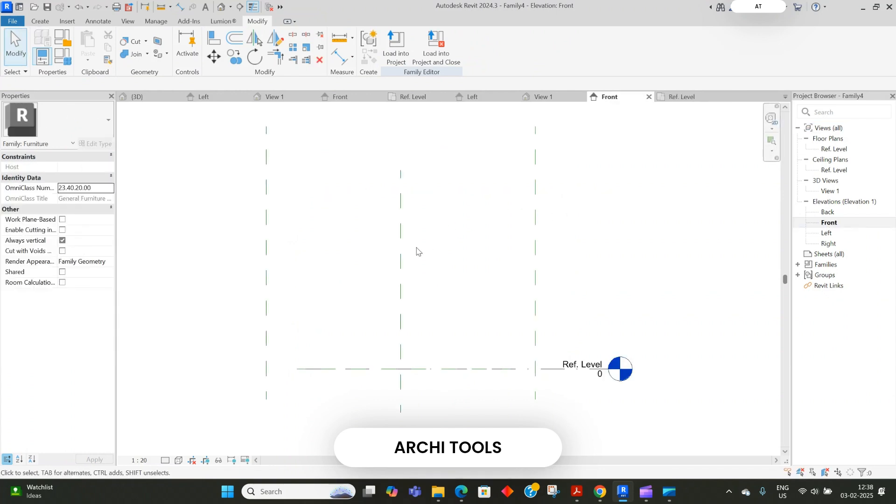
key(r)
key(p)
click(231, 192)
click(581, 194)
key(Escape)
scroll(488, 200, down, 1)
click(562, 190)
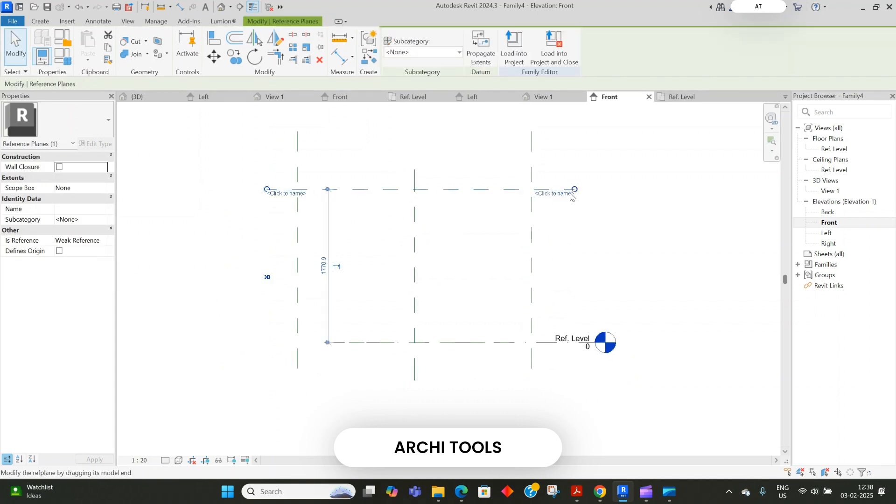
scroll(560, 191, up, 2)
click(557, 192)
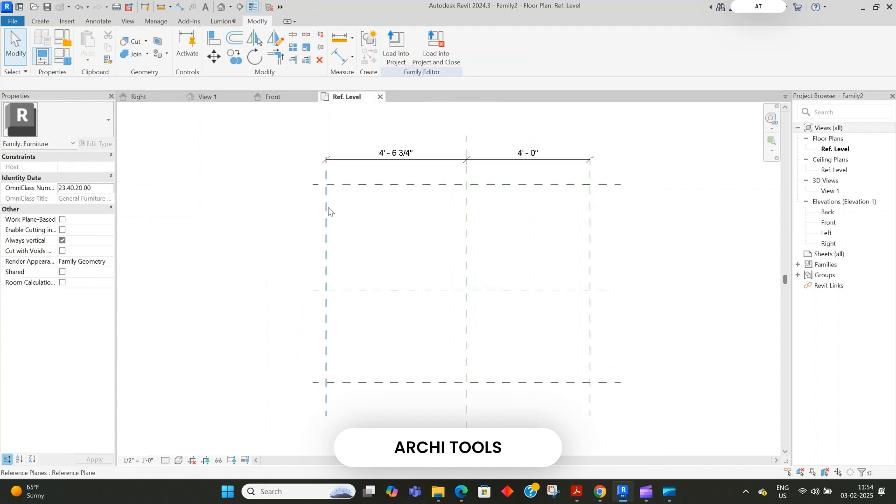
click(328, 209)
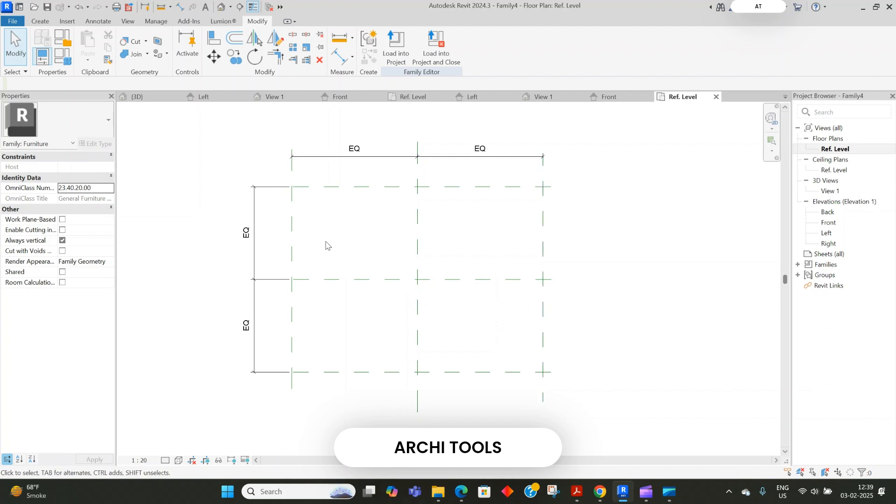
Step: In the Ref. Level plan, dimension the overall distance between the two outer vertical reference planes, above the EQ string
key(d)
key(i)
click(292, 185)
click(544, 181)
click(470, 130)
key(Escape)
Step: Label the overall horizontal dimension with a new family type parameter named LENGTH
click(425, 130)
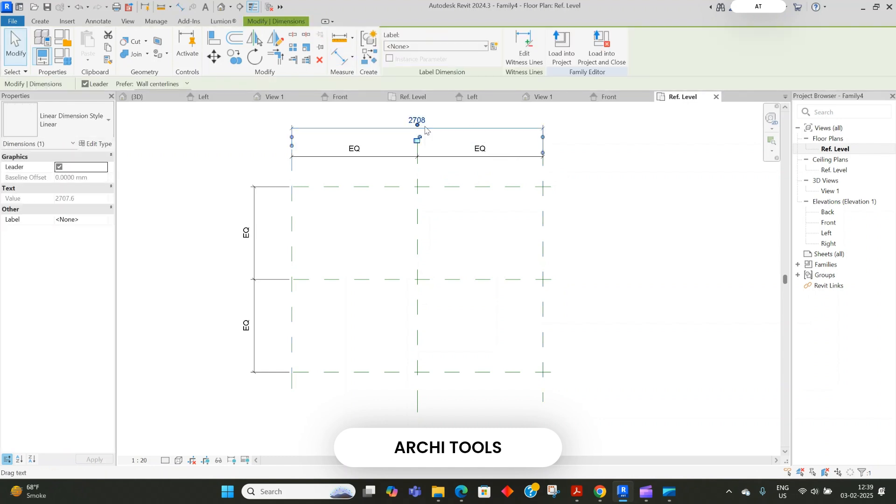
click(495, 47)
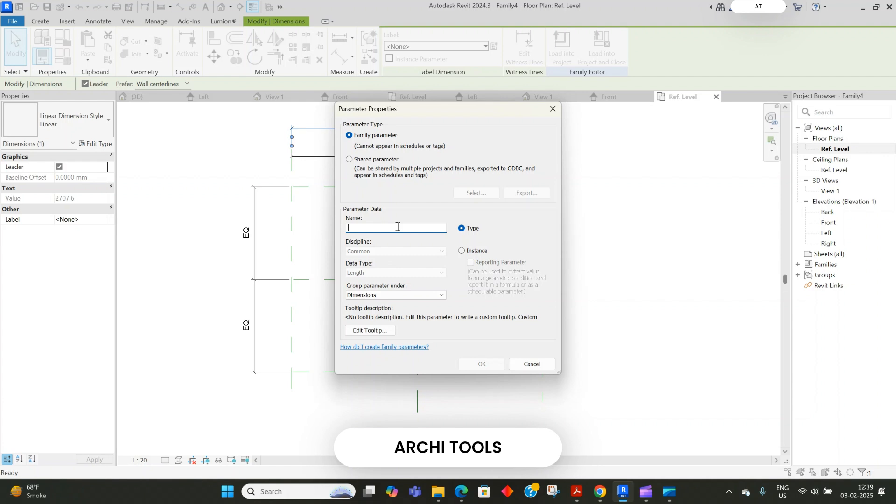
text(lLEN)
click(481, 364)
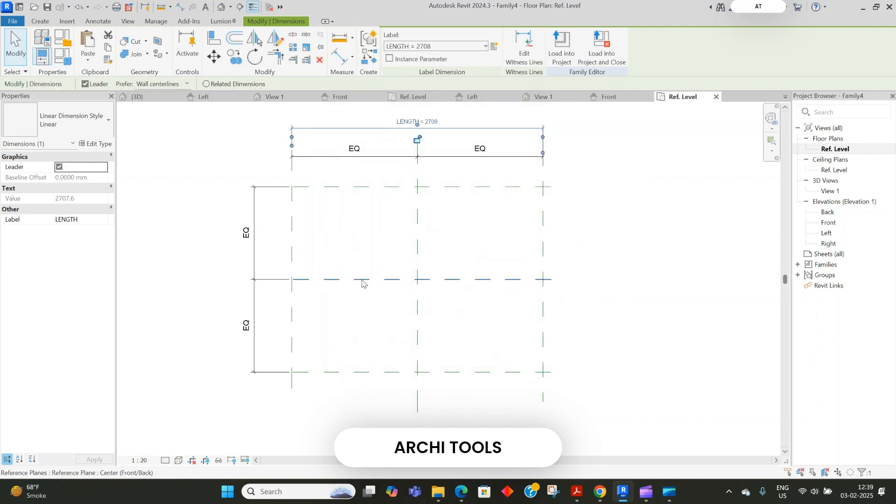
click(342, 253)
Step: Dimension the overall distance between the outer horizontal reference planes, placed outside the vertical EQ string
key(d)
key(i)
click(336, 187)
click(360, 372)
click(230, 358)
key(Escape)
key(Escape)
Step: Label the overall vertical dimension with a new family type parameter named WIDTH
click(229, 318)
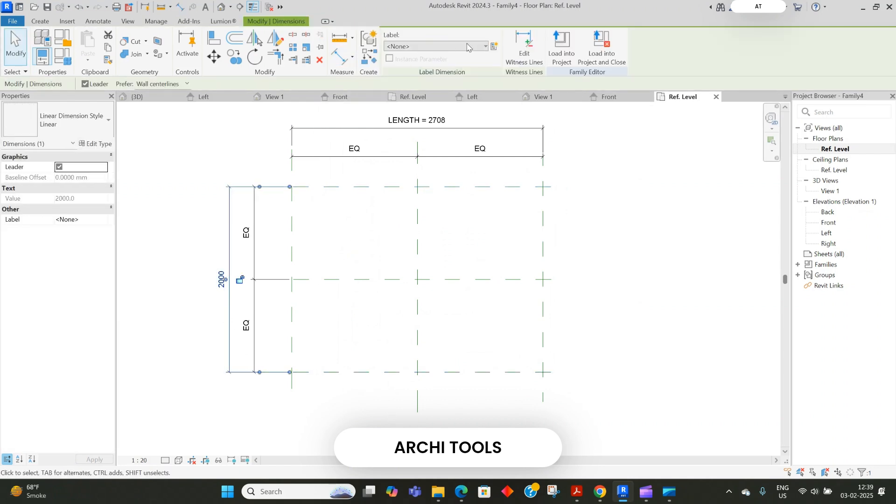
click(494, 46)
text(WI)
key(BackSpace)
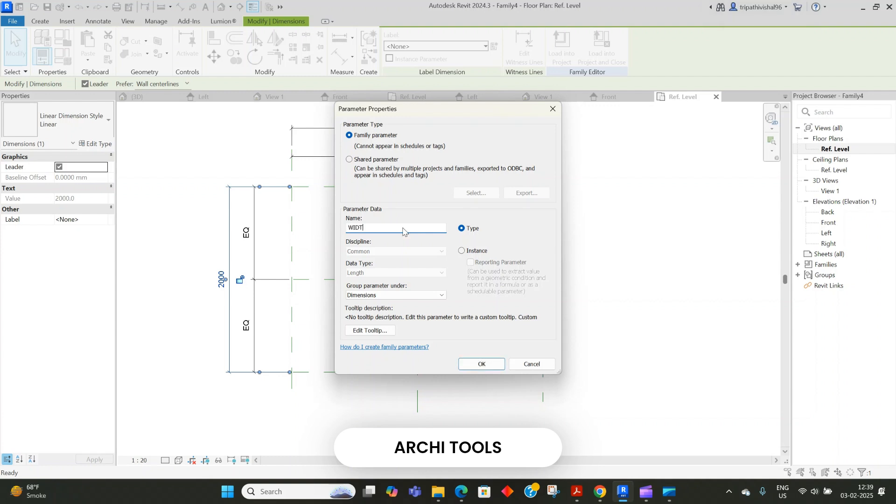
click(482, 364)
Step: In the Front elevation, dimension the vertical distance from Ref. Level to the upper horizontal reference plane, outside the outer vertical plane
click(835, 224)
double_click(835, 224)
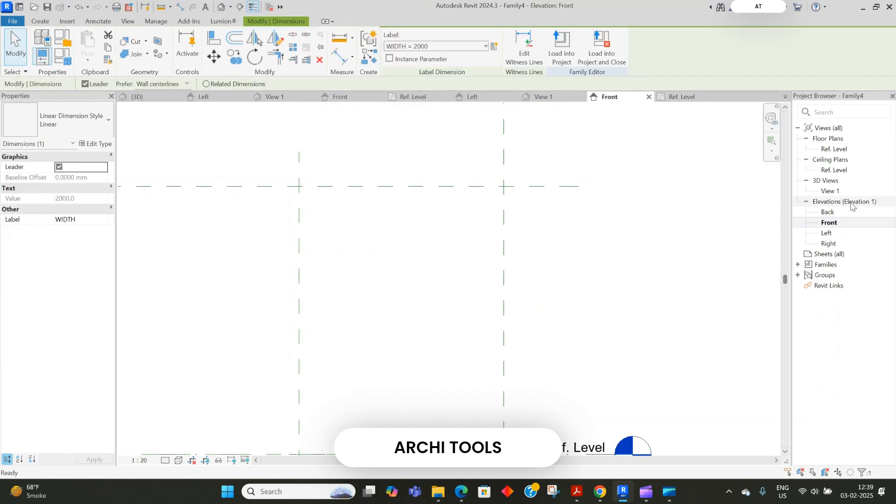
key(d)
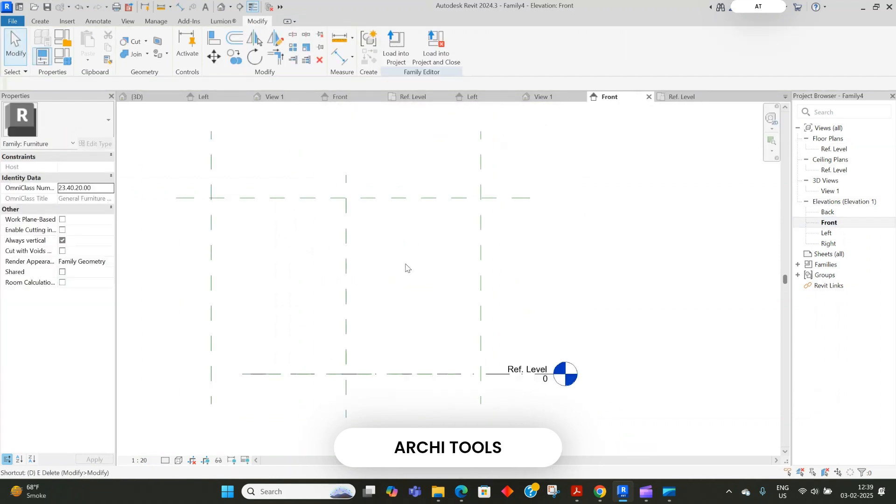
key(i)
scroll(464, 263, down, 2)
click(362, 337)
click(263, 308)
key(Escape)
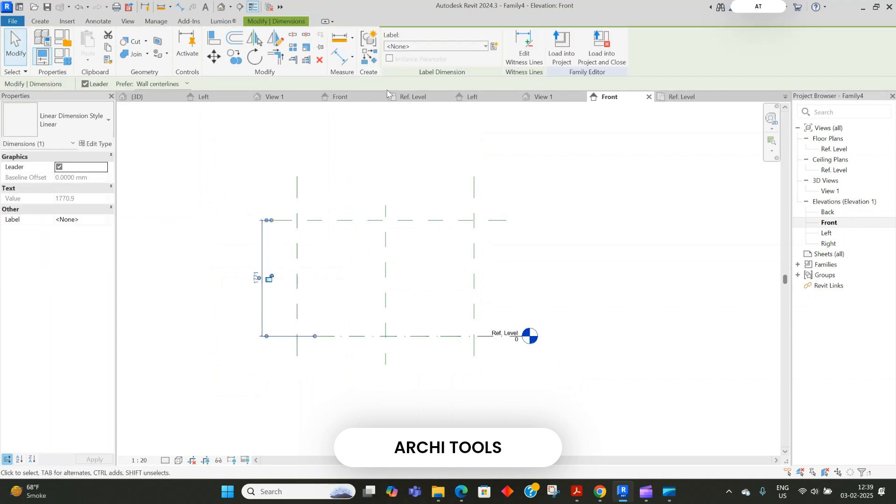
Step: Label the Front elevation's vertical dimension with a new family type parameter named HEIGHT
click(497, 48)
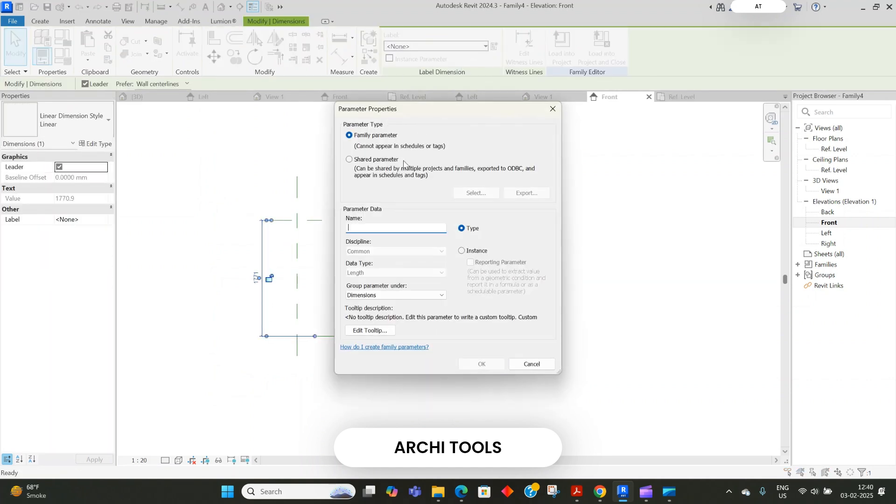
text(HE)
click(482, 364)
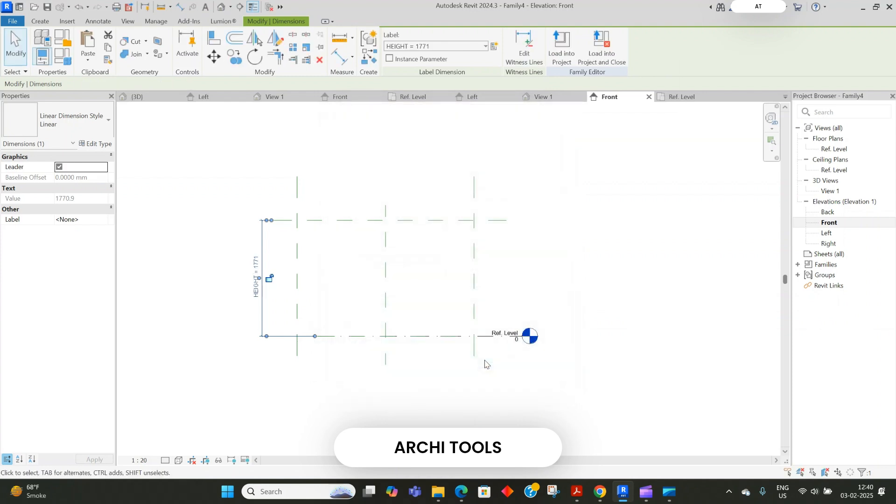
click(555, 400)
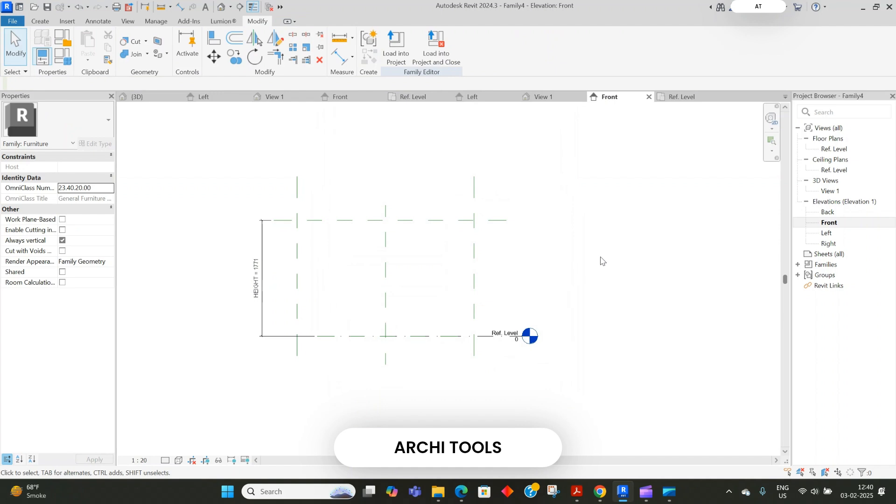
Step: Set the HEIGHT dimension to 1800 mm
click(260, 283)
click(257, 270)
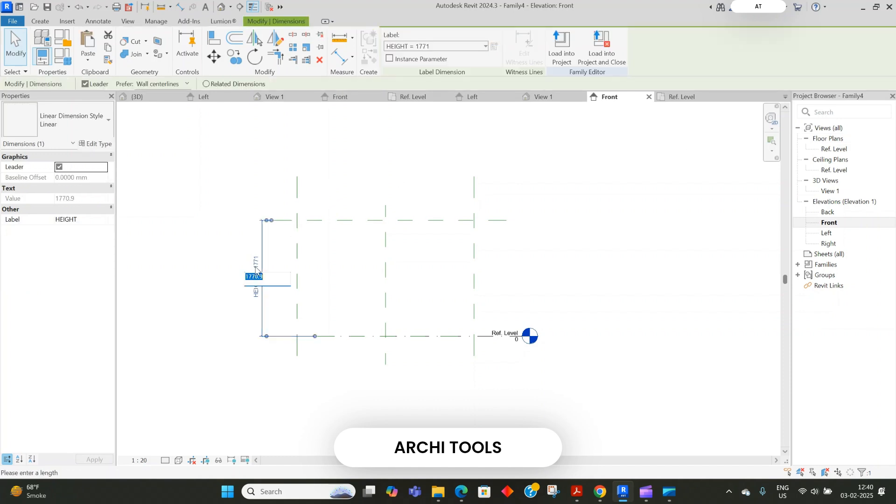
text(1800)
key(Return)
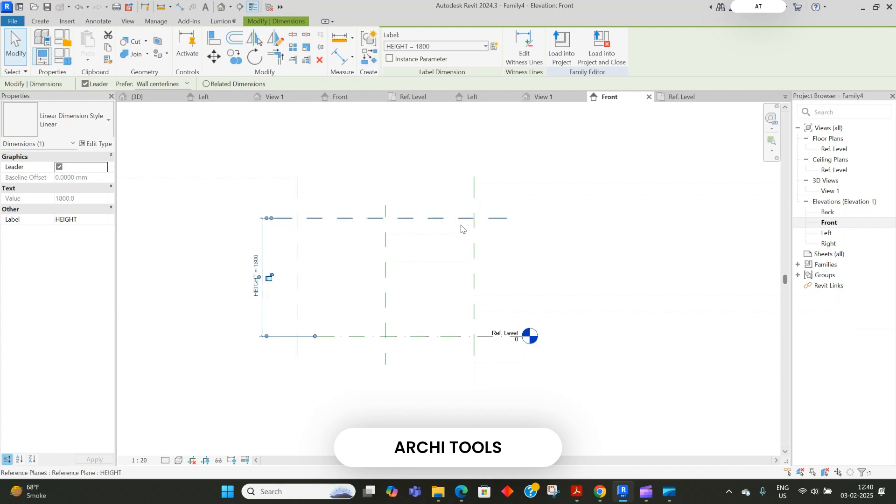
click(375, 180)
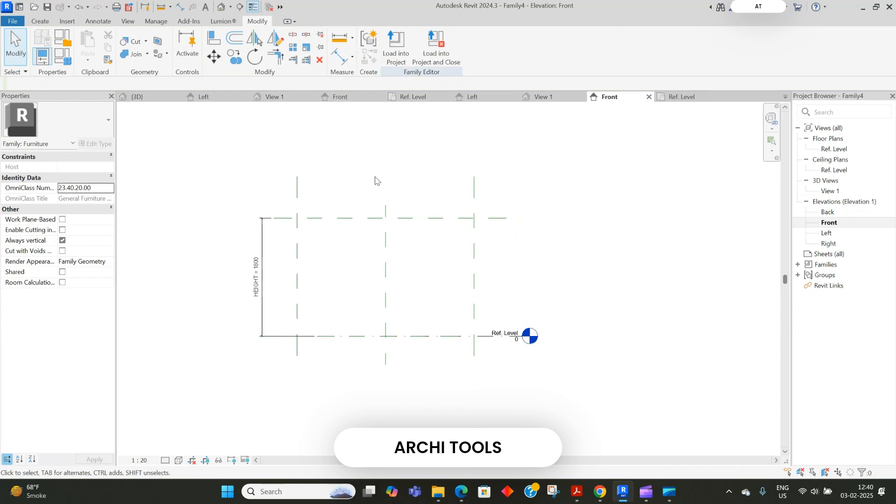
Step: In the Ref. Level plan, set both the LENGTH and the WIDTH dimensions to 1500 mm
double_click(836, 149)
click(411, 121)
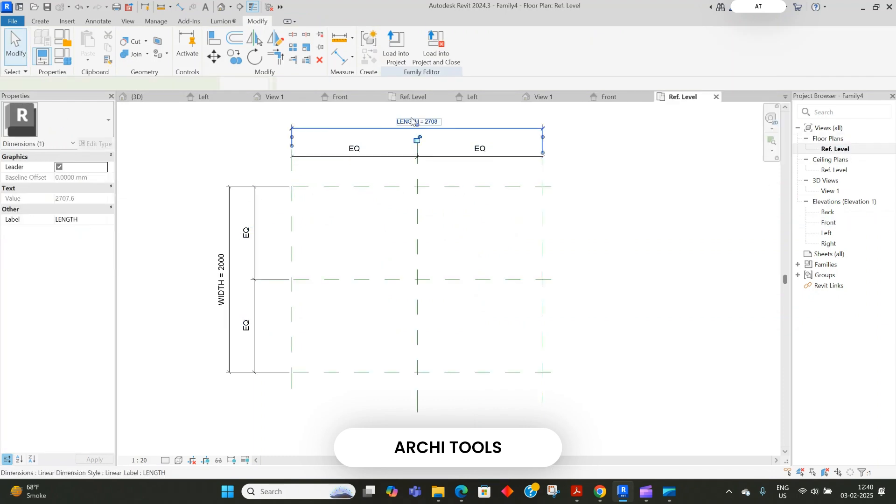
click(436, 119)
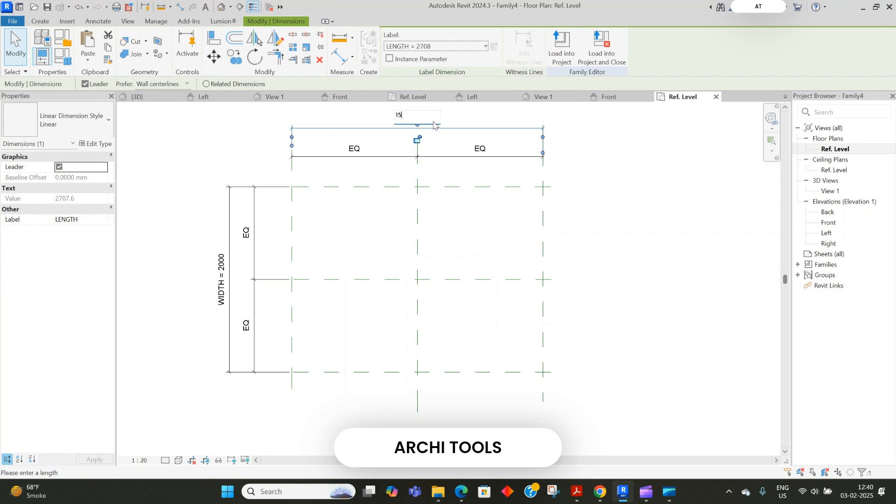
key(Return)
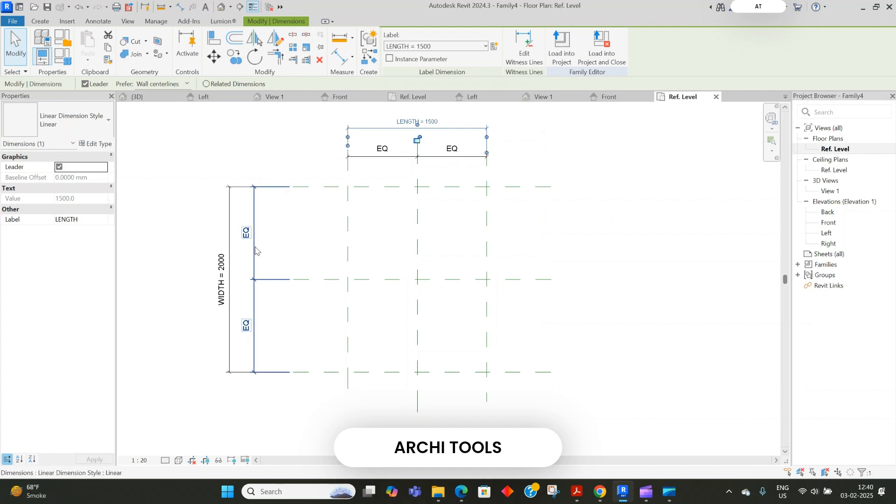
click(227, 264)
click(222, 269)
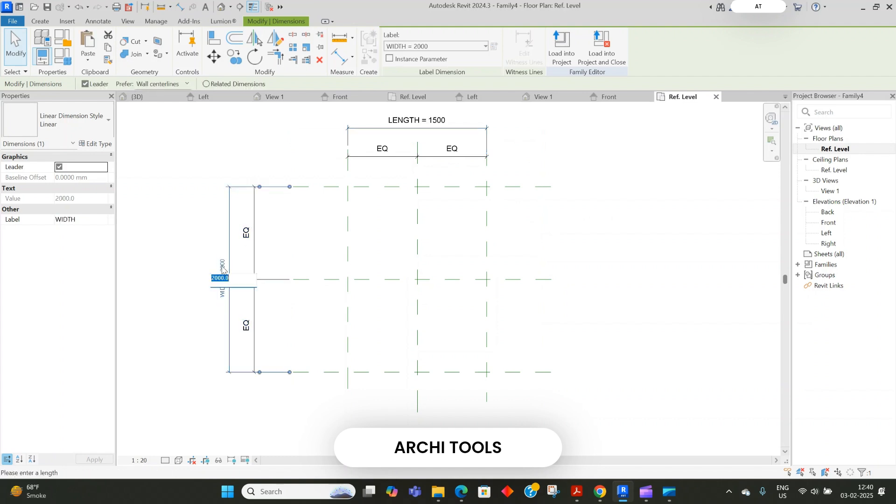
key(Return)
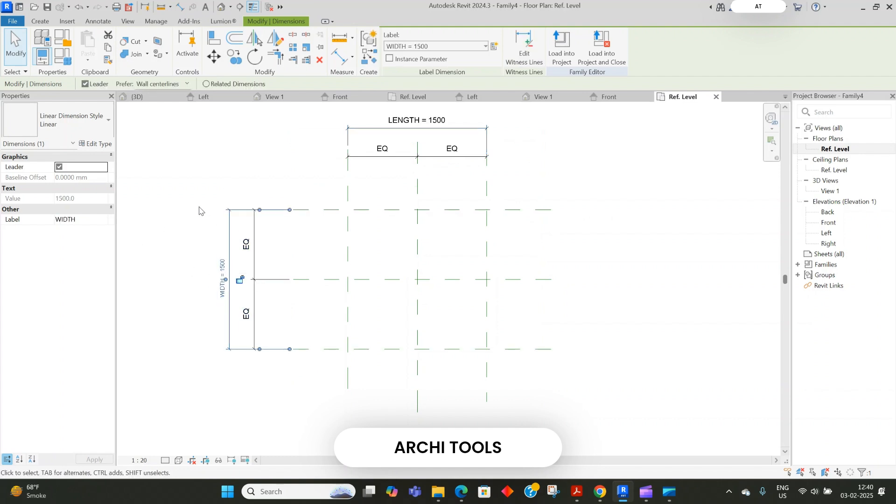
click(223, 168)
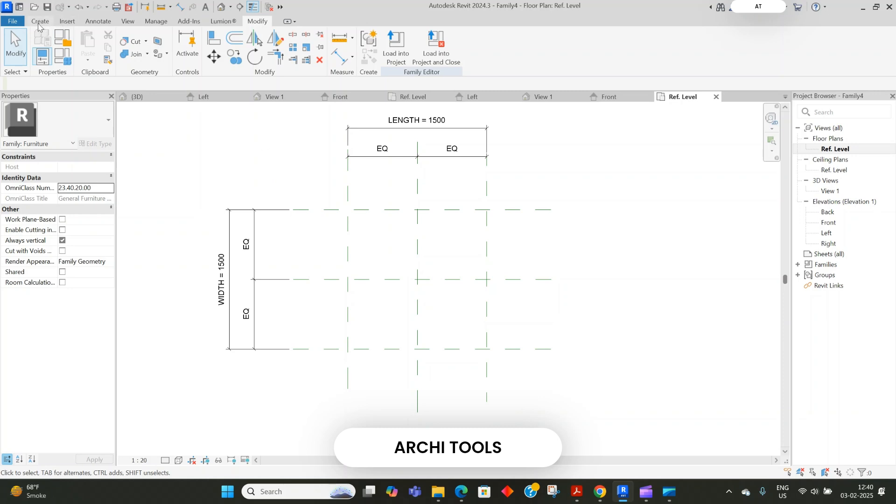
Step: Create a 250 mm deep extrusion from a rectangle about 1300 by 1400 mm, drawn just inside the outer reference planes
click(39, 21)
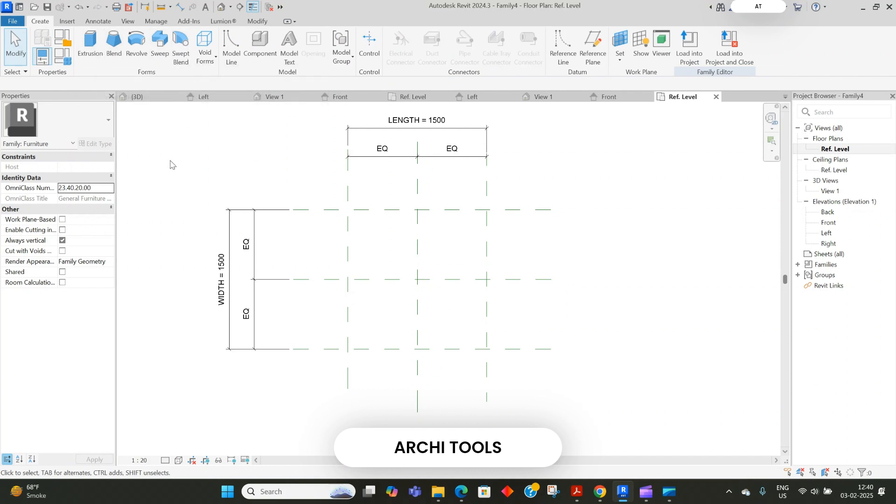
click(92, 39)
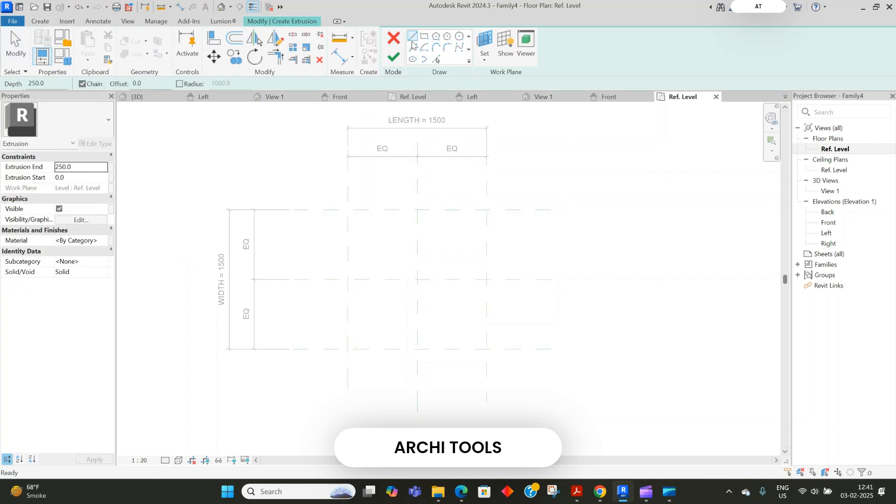
click(425, 37)
click(356, 217)
click(477, 346)
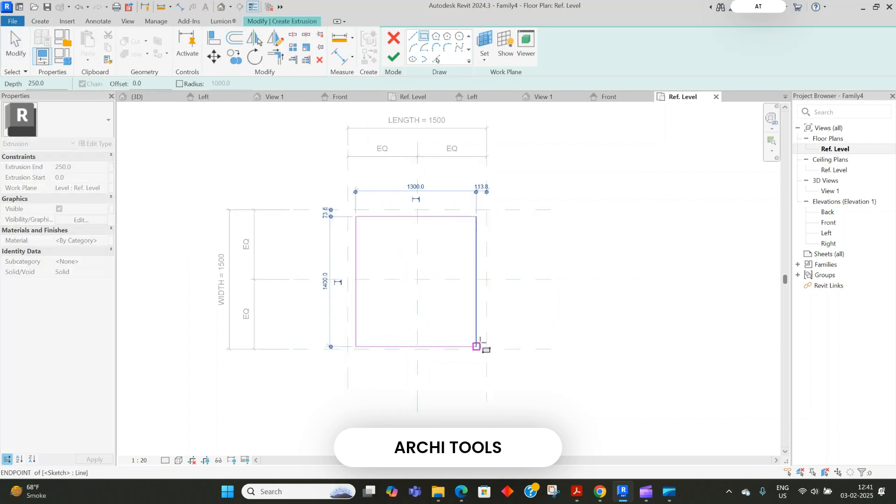
click(393, 57)
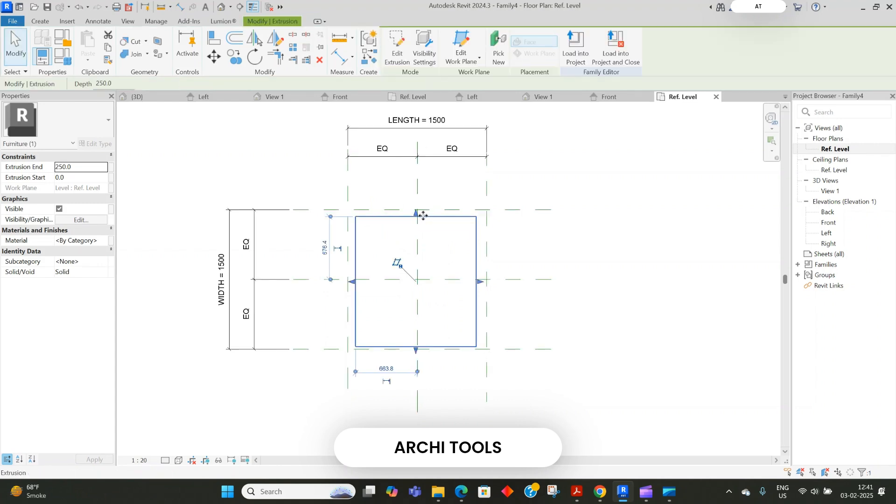
Step: Align the extrusion's upper edge to the upper horizontal reference plane and lock it
scroll(420, 216, up, 3)
click(433, 226)
key(a)
key(l)
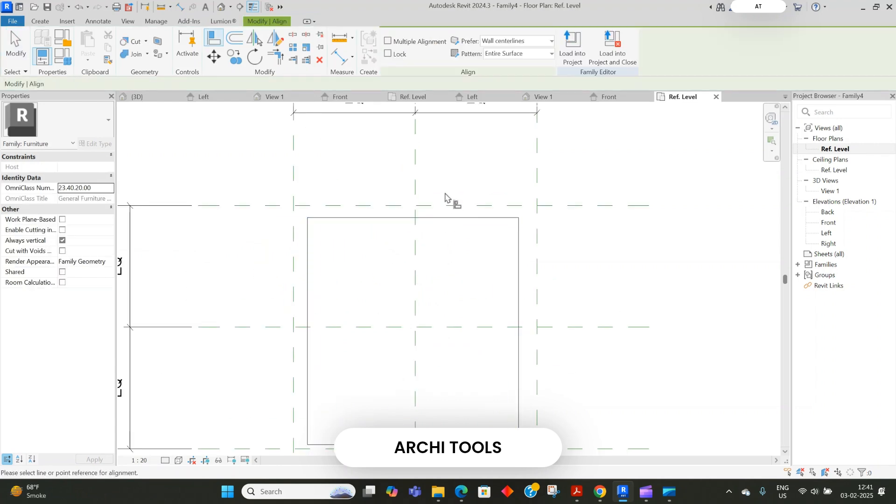
click(501, 206)
click(440, 223)
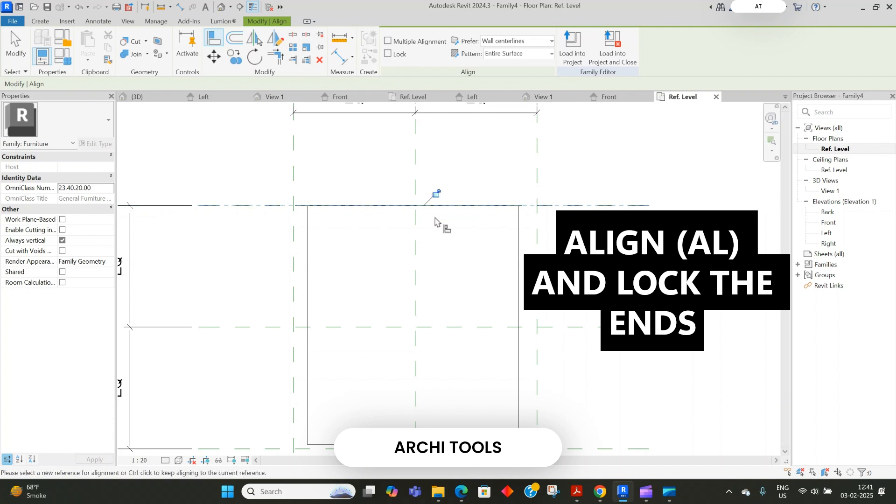
click(438, 195)
Step: Align the extrusion's left edge to the left vertical reference plane and lock it
scroll(436, 194, down, 2)
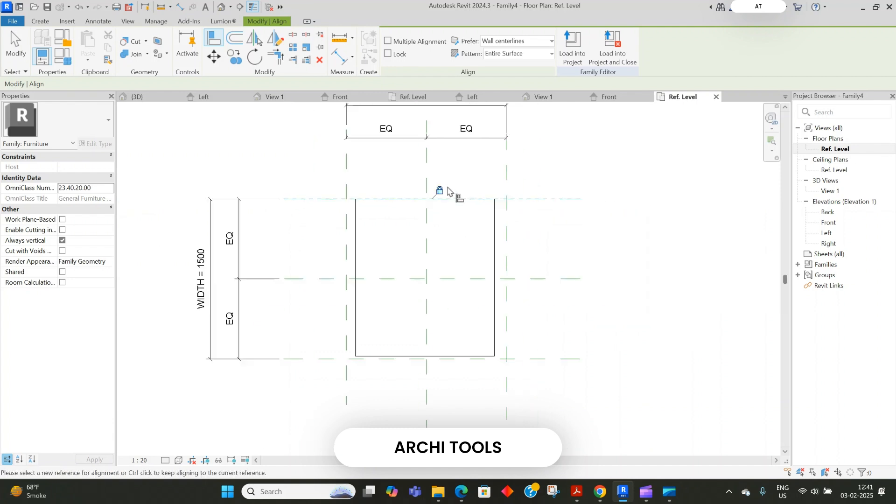
scroll(360, 242, up, 2)
click(360, 241)
click(371, 242)
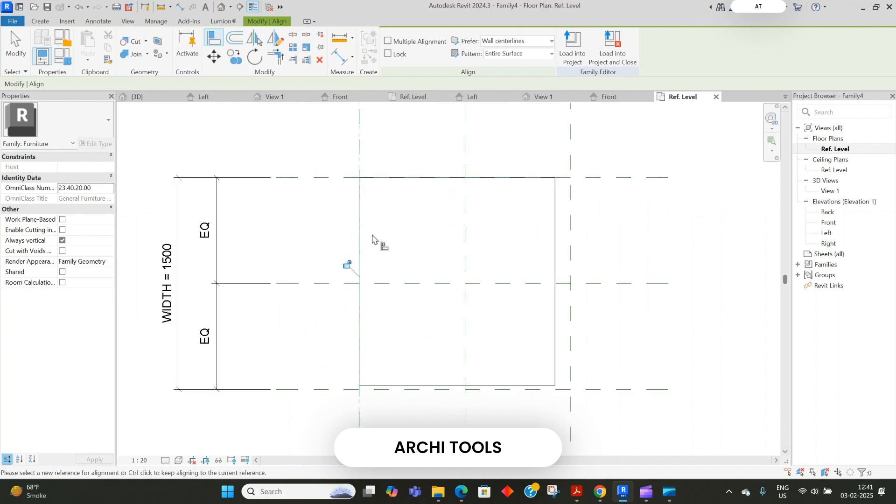
scroll(397, 254, down, 2)
scroll(486, 254, up, 1)
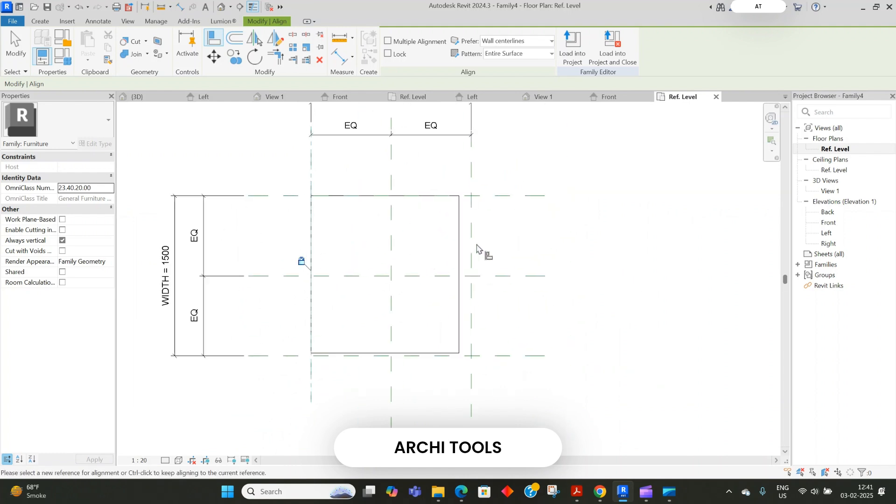
Step: Align and lock the extrusion's right and lower edges to the matching outer reference planes
click(472, 243)
click(460, 252)
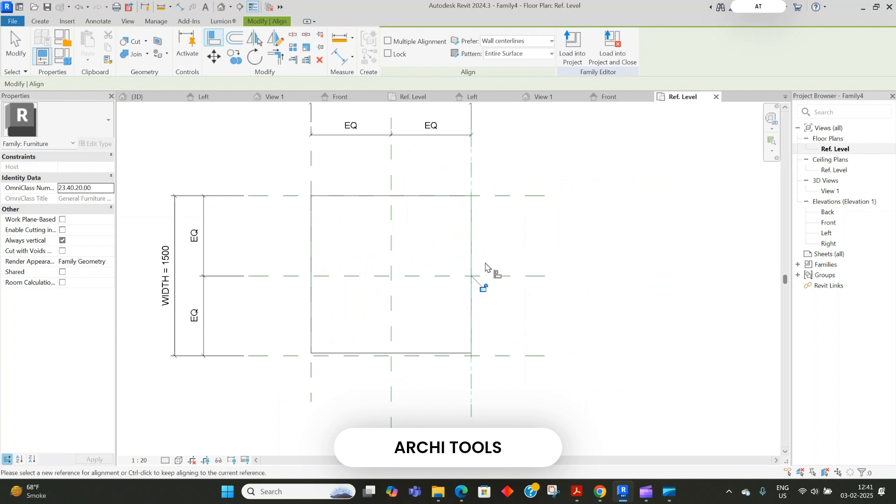
click(409, 357)
click(412, 353)
click(384, 369)
scroll(362, 340, down, 2)
key(Escape)
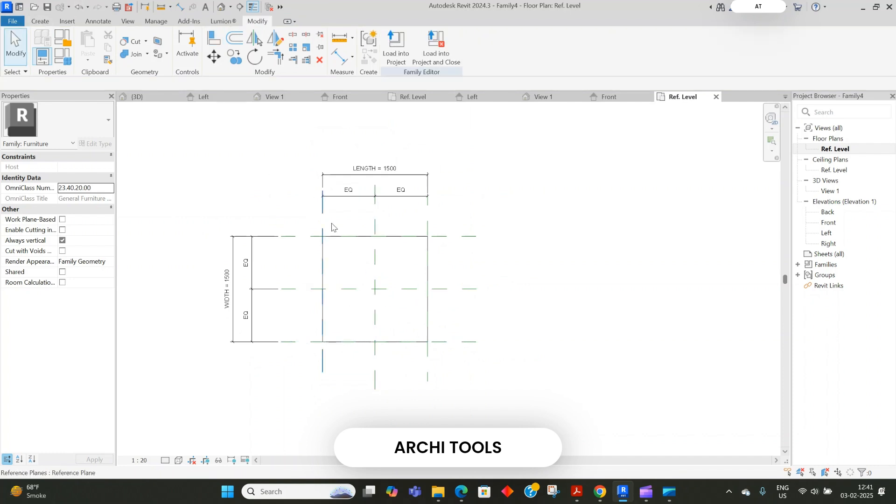
Step: Set the square extrusion's Extrusion Start to 890 mm
click(344, 237)
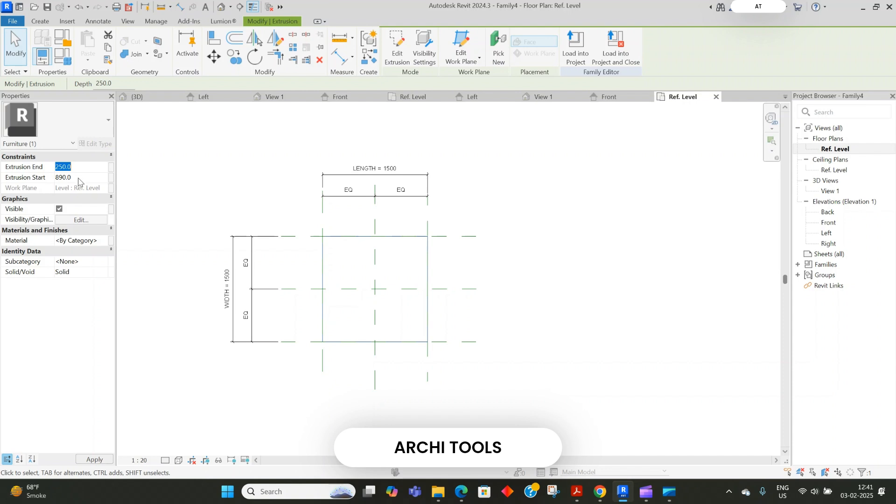
drag(71, 178, 62, 177)
click(199, 170)
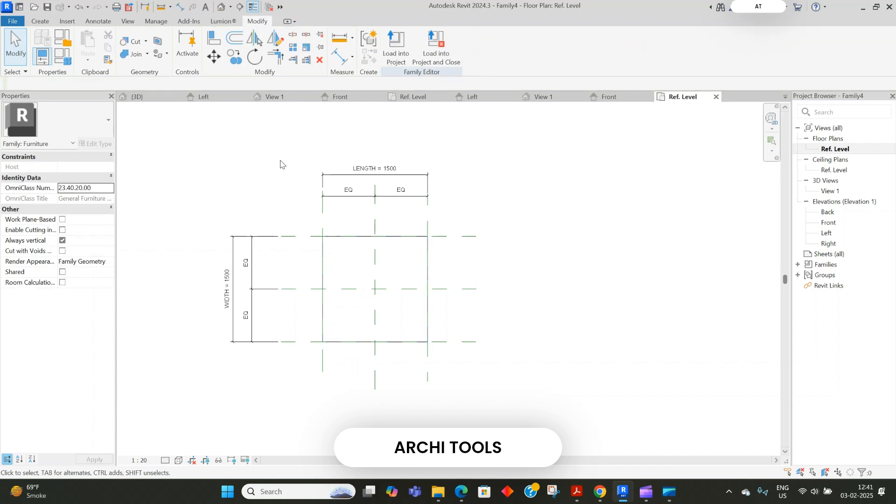
Step: Create a 250 mm deep extrusion from a circle centred on the intersection of the centre reference planes
click(40, 21)
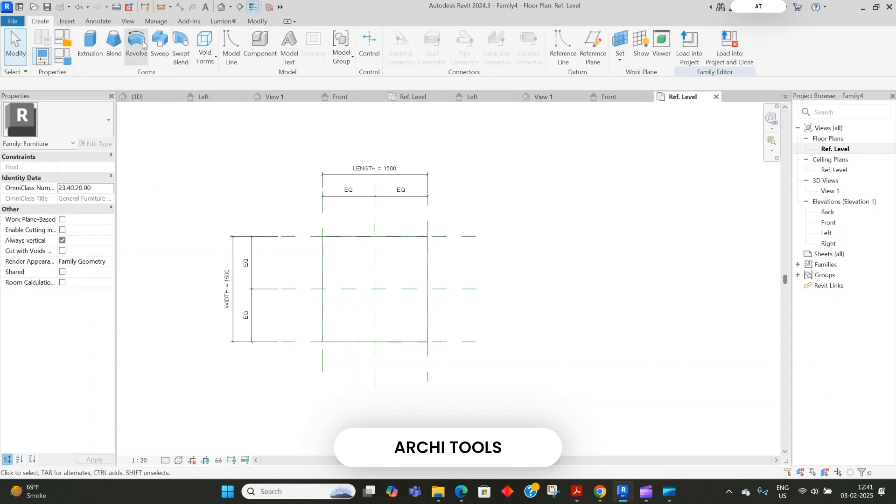
click(92, 47)
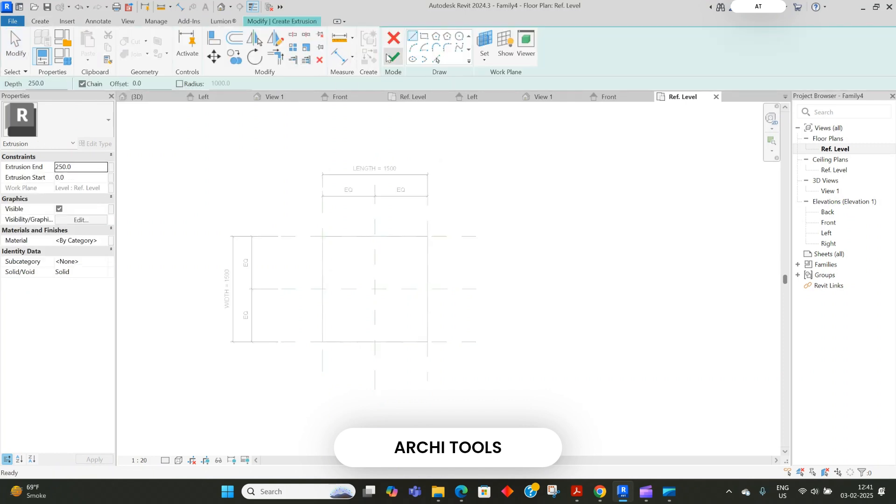
click(460, 37)
click(375, 289)
scroll(400, 290, up, 3)
click(393, 291)
key(Escape)
key(Escape)
key(Escape)
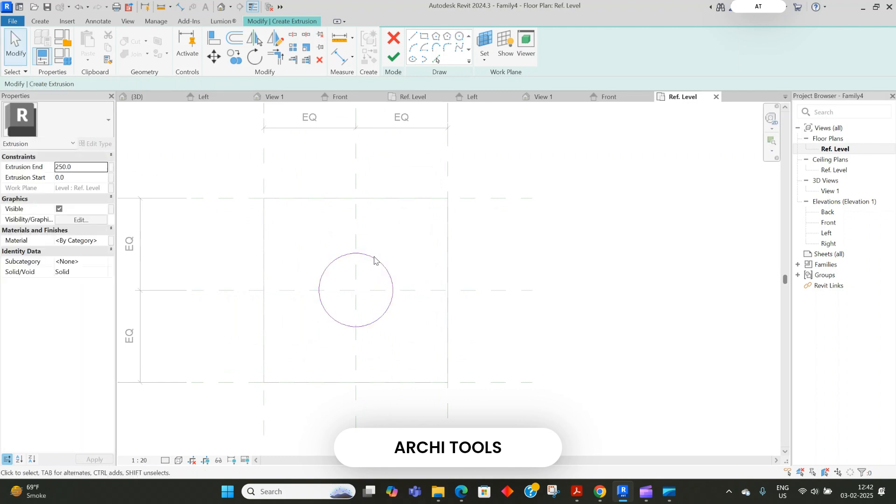
click(394, 56)
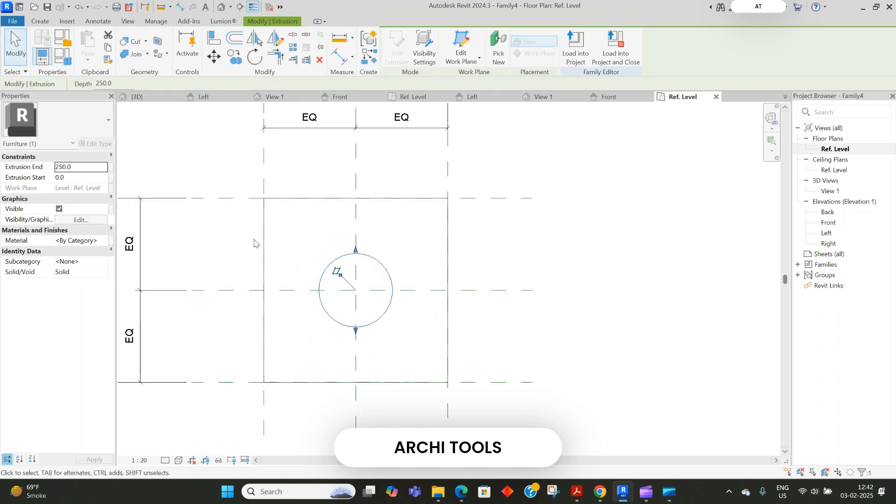
Step: Set the circular base's Extrusion End to 10 mm
click(82, 167)
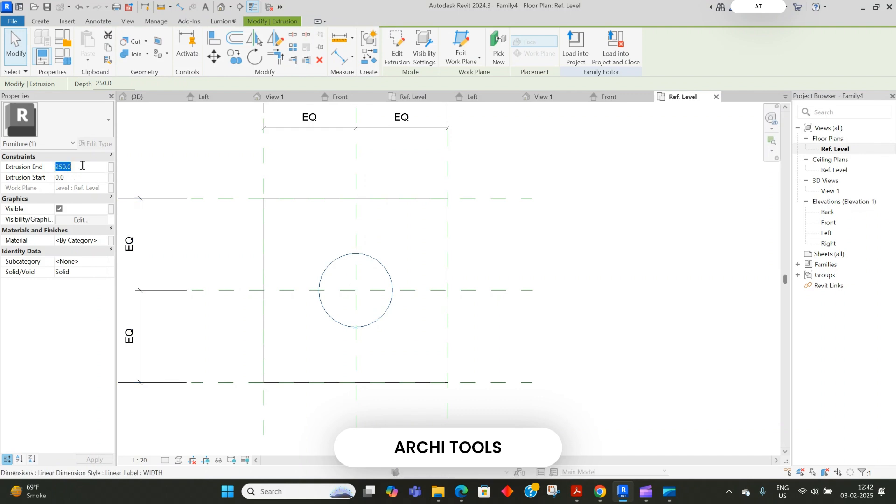
text(10)
key(Return)
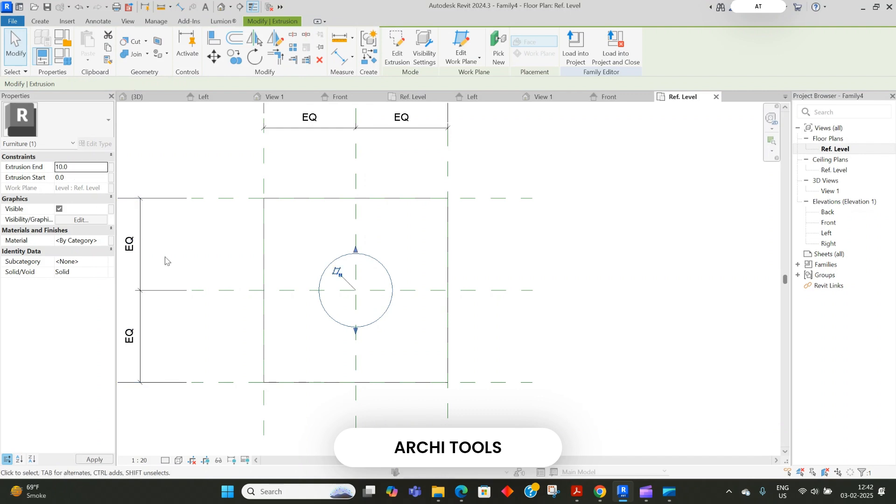
Step: Create a 250 mm deep extrusion from a circle of 40 mm radius centred on the intersection of the centre reference planes
click(42, 23)
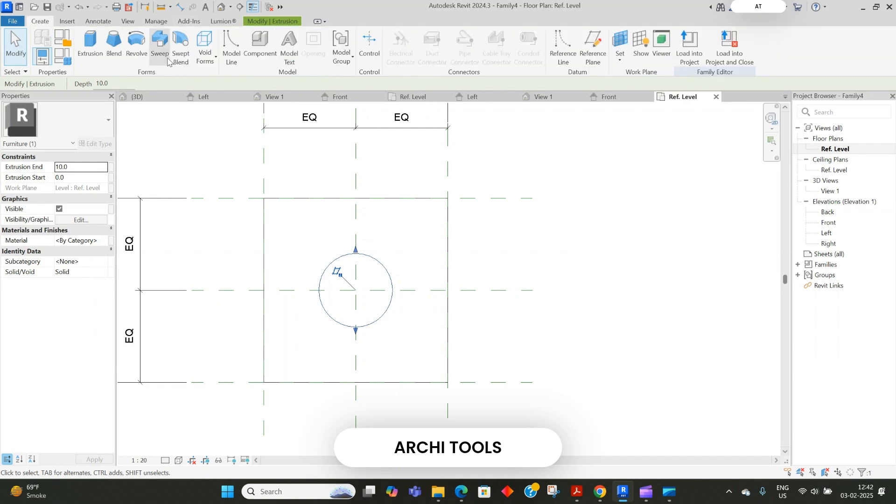
click(90, 44)
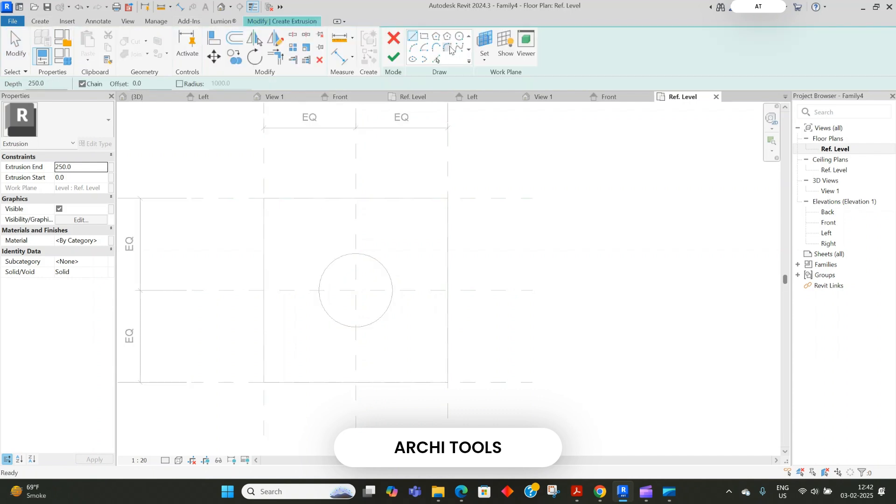
click(460, 36)
click(355, 291)
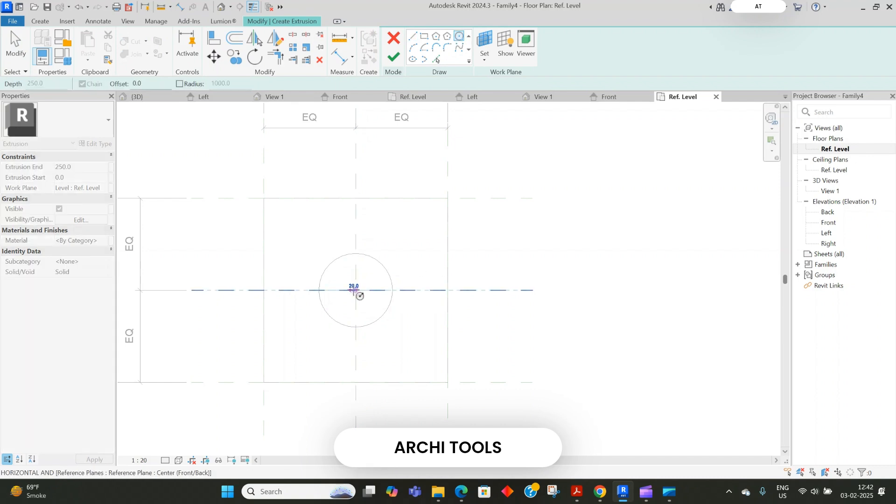
scroll(356, 290, up, 2)
scroll(367, 295, up, 2)
click(363, 294)
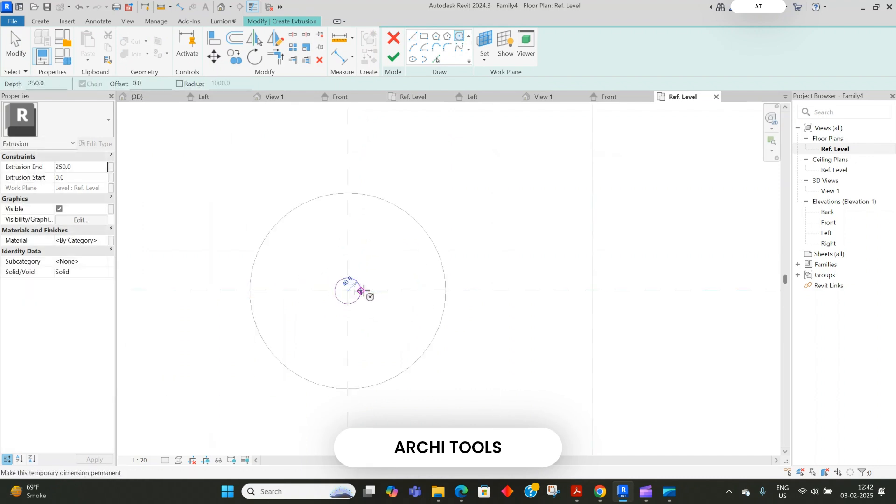
click(394, 57)
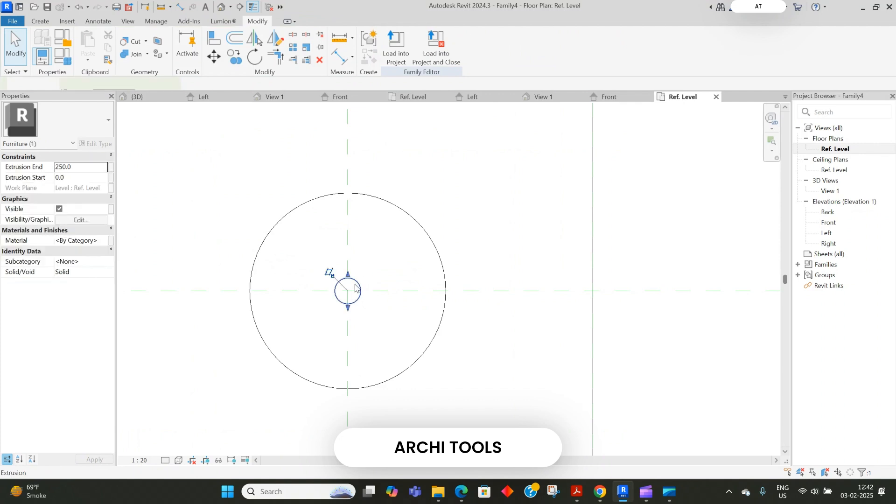
Step: In the 3D view, stretch the central column's upper face to the tabletop's underside at 880 mm
click(77, 167)
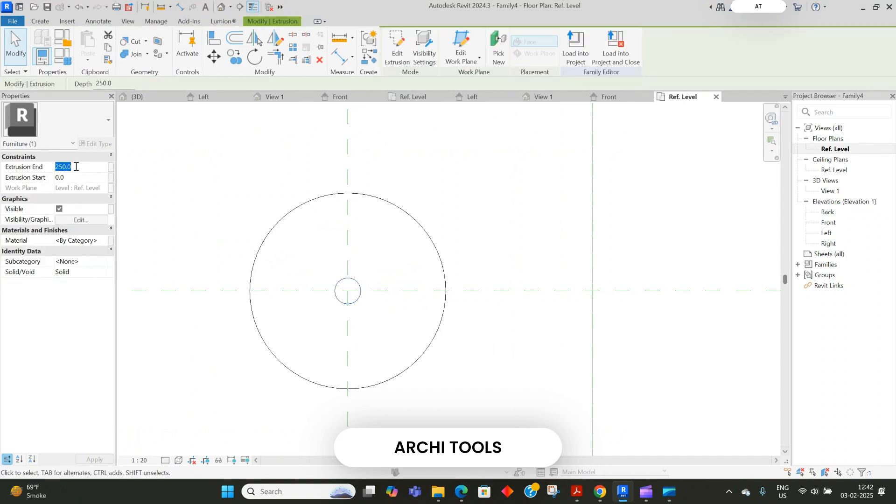
click(326, 271)
click(222, 7)
shift+middle_drag(392, 304, 322, 178)
click(404, 291)
shift+middle_drag(432, 254, 404, 245)
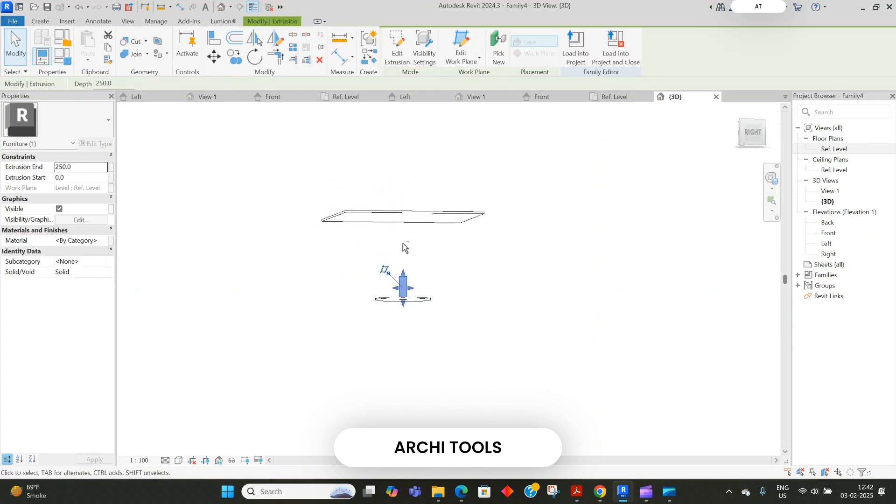
drag(403, 273, 403, 216)
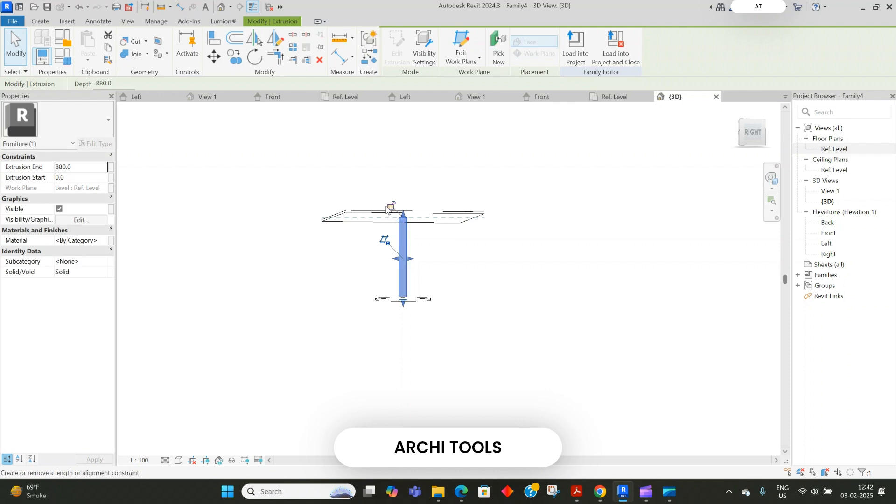
click(486, 348)
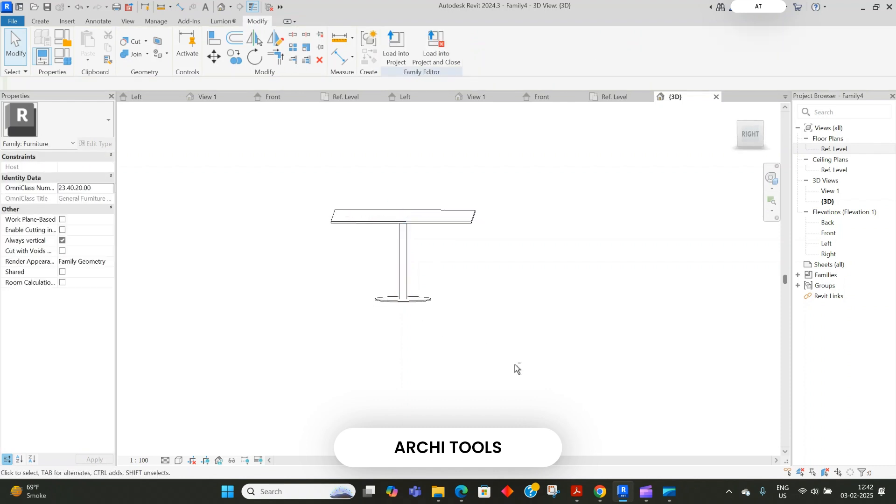
Step: In the Front elevation, copy the circular base unconstrained straight up to sit directly beneath the tabletop
click(429, 300)
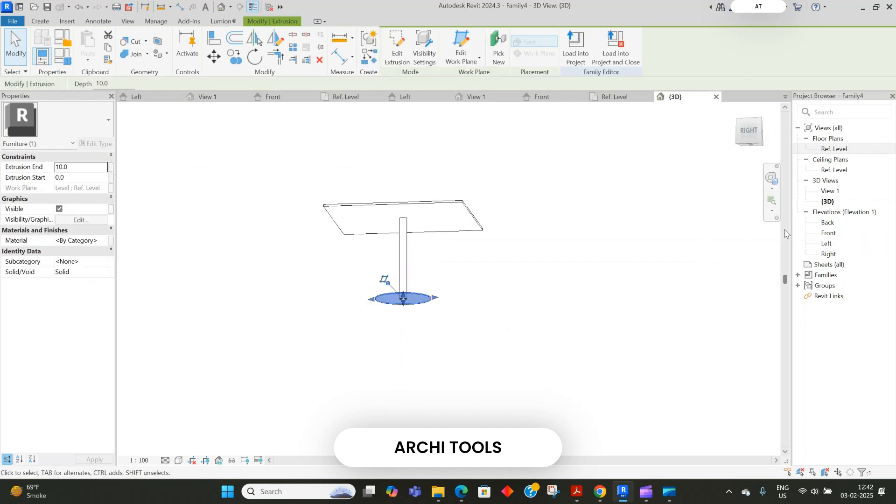
double_click(839, 235)
scroll(423, 336, up, 4)
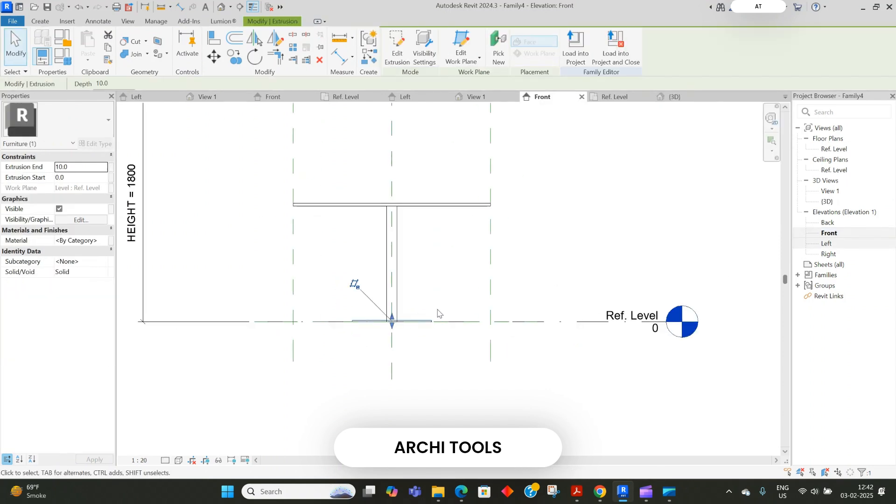
key(o)
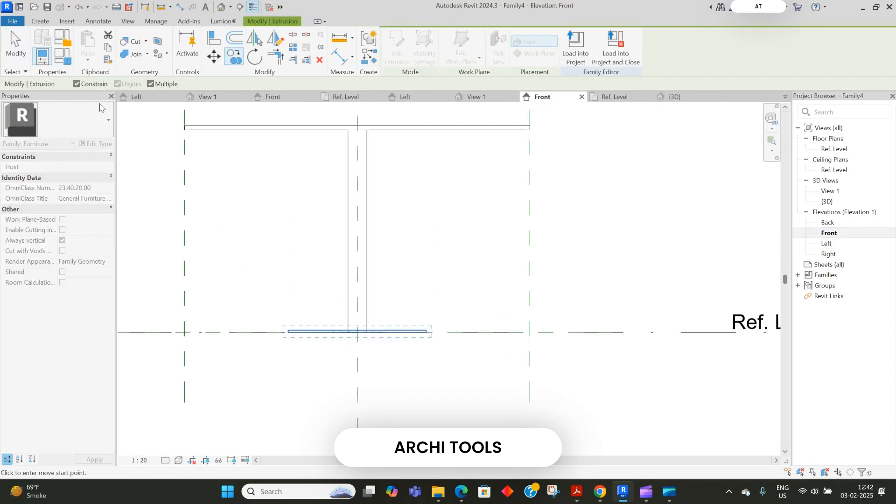
click(77, 84)
scroll(426, 332, up, 2)
click(426, 333)
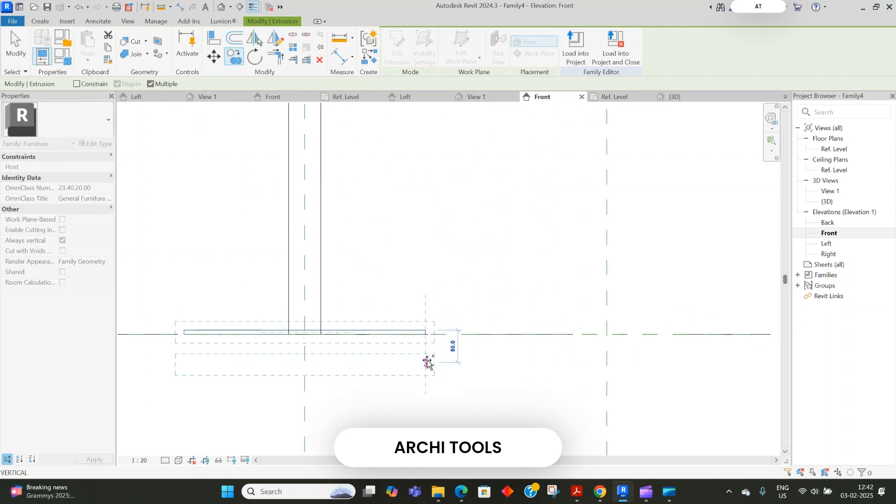
scroll(426, 355, down, 2)
click(424, 202)
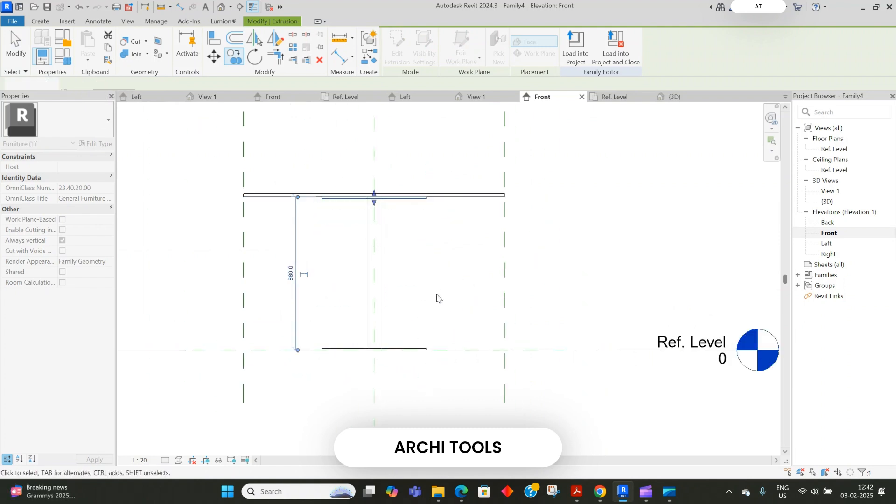
key(Escape)
Step: Try stretching the tabletop's upper face upward to about 1023 mm, and undo the change
scroll(422, 208, up, 2)
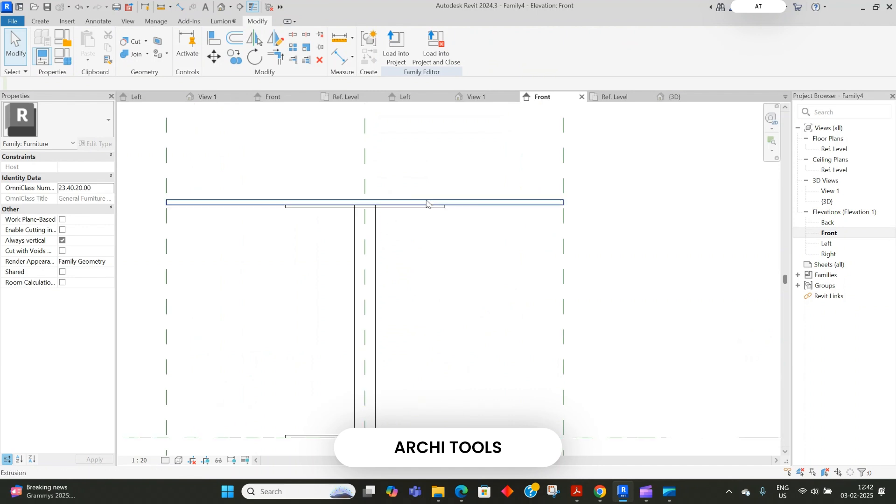
click(426, 202)
scroll(411, 224, down, 2)
scroll(283, 213, up, 2)
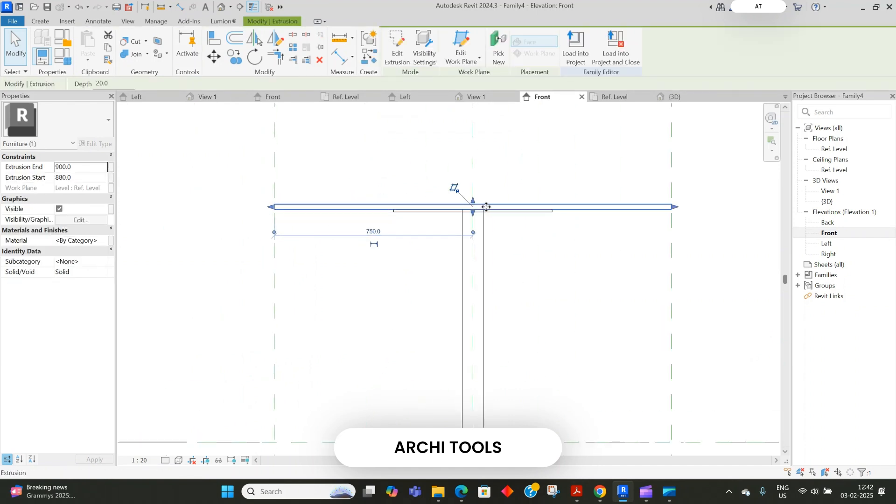
drag(473, 200, 473, 167)
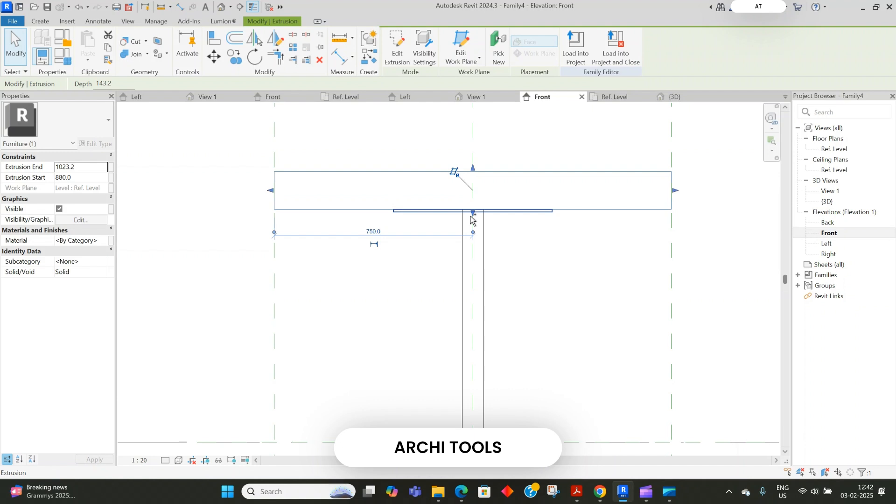
key(ctrl+z)
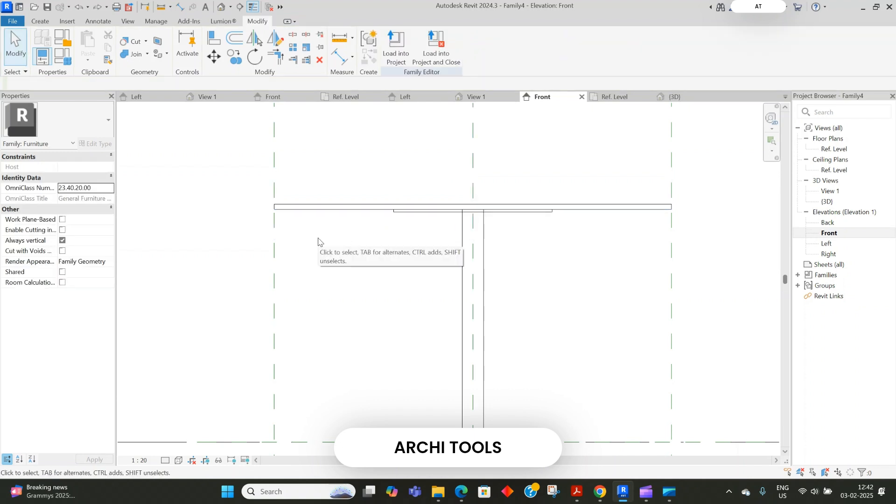
Step: Draw two horizontal reference planes just below the tabletop, spanning past both outer vertical reference planes
key(r)
key(p)
click(266, 202)
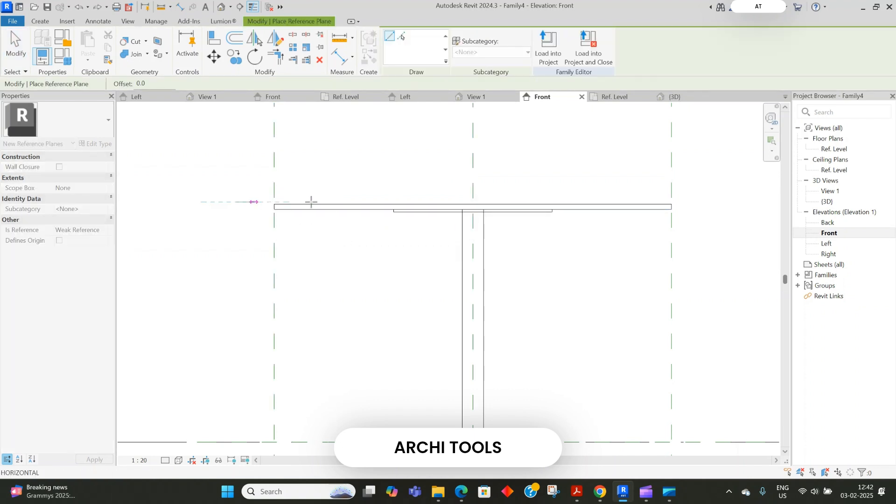
key(Escape)
click(208, 222)
click(685, 222)
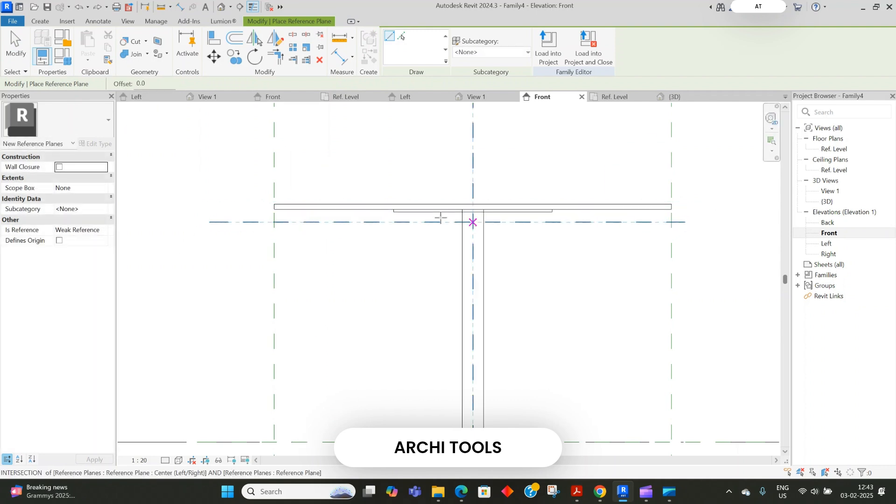
scroll(397, 217, up, 2)
click(235, 213)
click(682, 213)
key(Escape)
key(Escape)
Step: Align and lock the two new reference planes to the undersides of the tabletop and of the copied disc
key(a)
key(l)
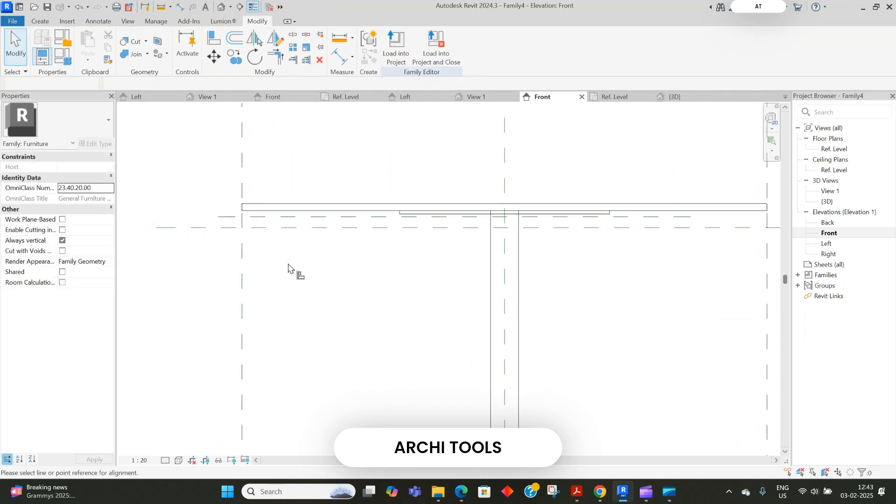
scroll(290, 218, up, 1)
click(286, 205)
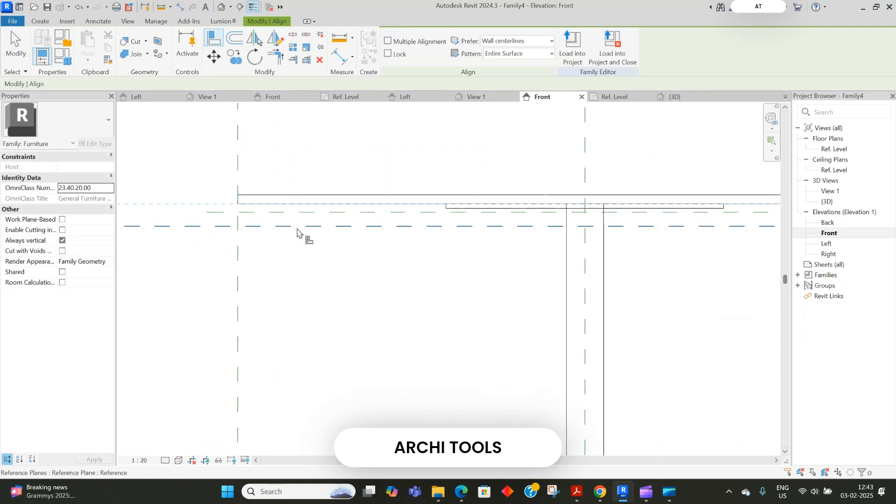
click(288, 213)
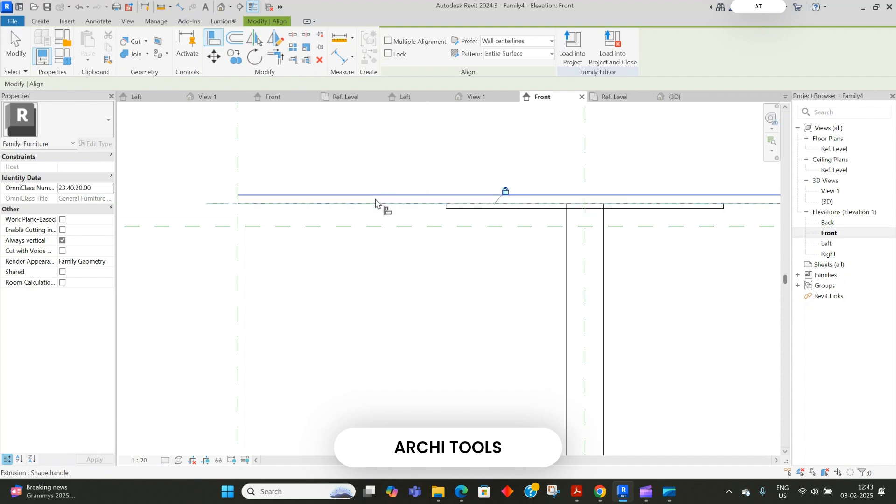
click(478, 211)
click(469, 226)
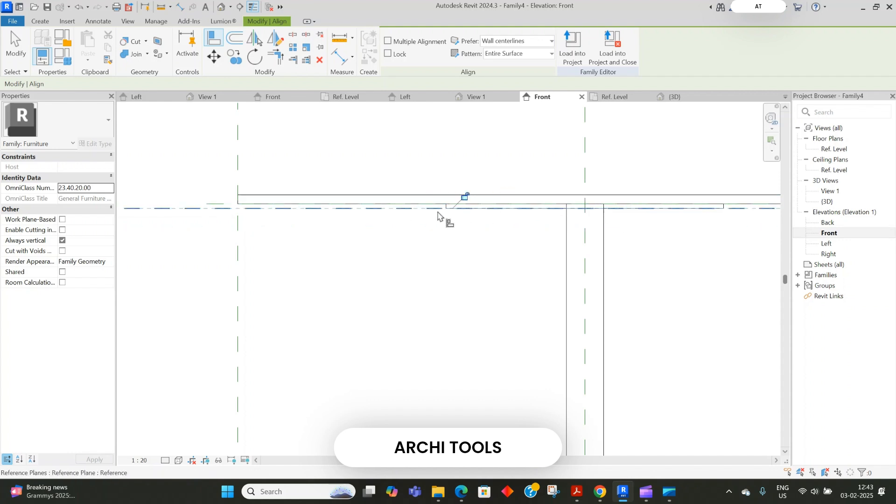
Step: Align the HEIGHT reference plane to the tabletop's upper face
scroll(442, 233, down, 4)
scroll(397, 276, up, 4)
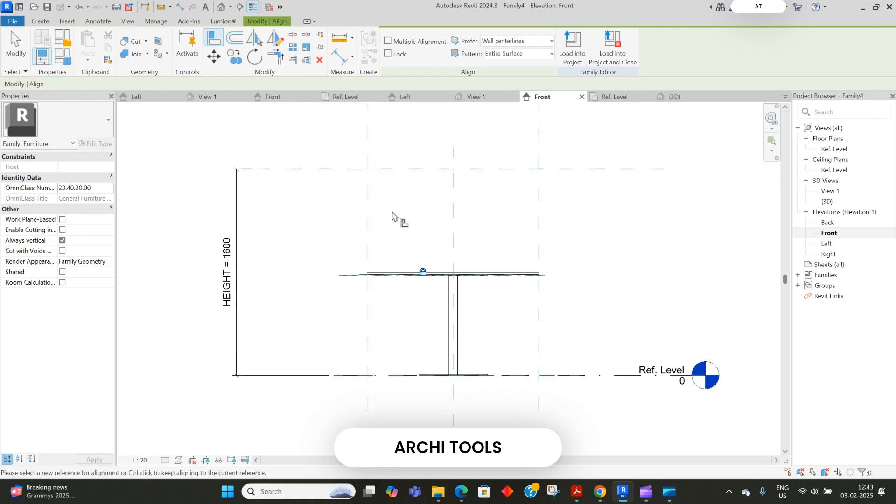
click(398, 279)
scroll(398, 279, down, 3)
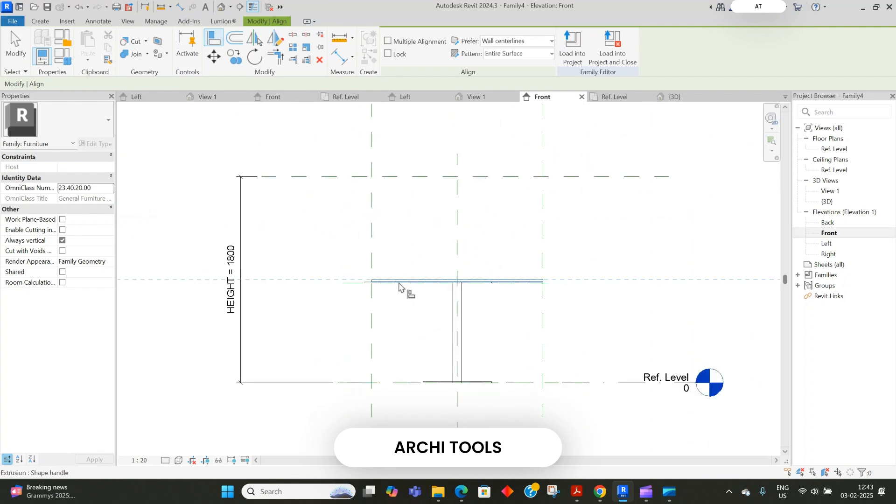
click(403, 183)
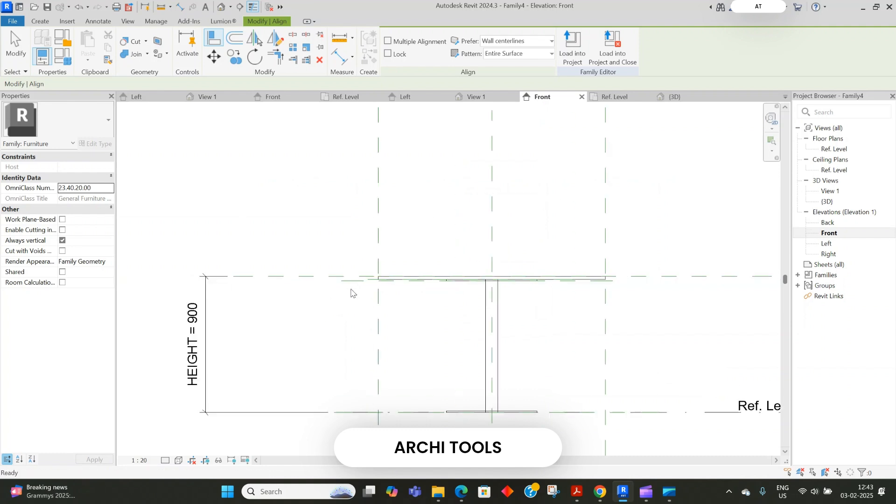
key(Escape)
Step: Dimension from the HEIGHT reference plane to the plane at the tabletop's underside, and select that dimension
scroll(369, 280, up, 4)
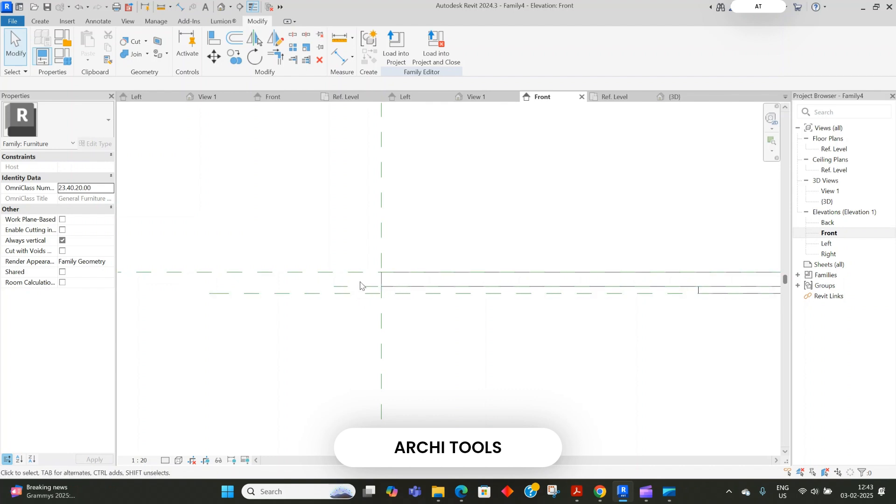
key(d)
key(i)
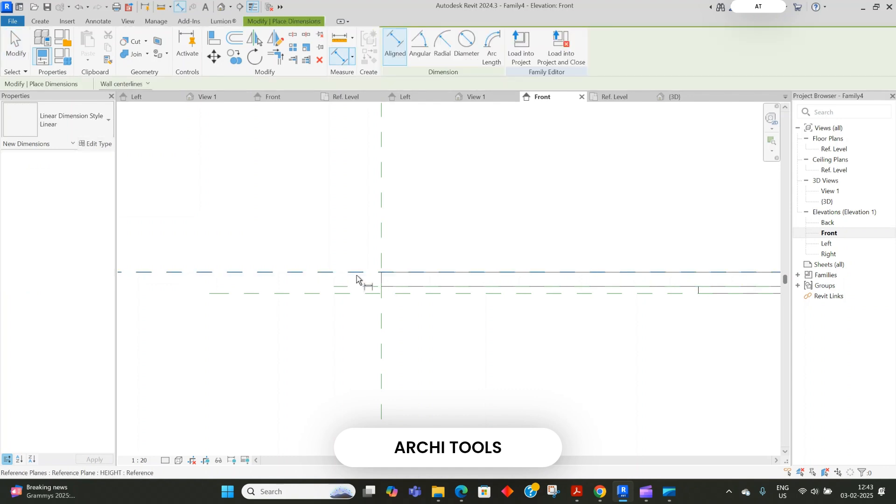
scroll(360, 287, up, 1)
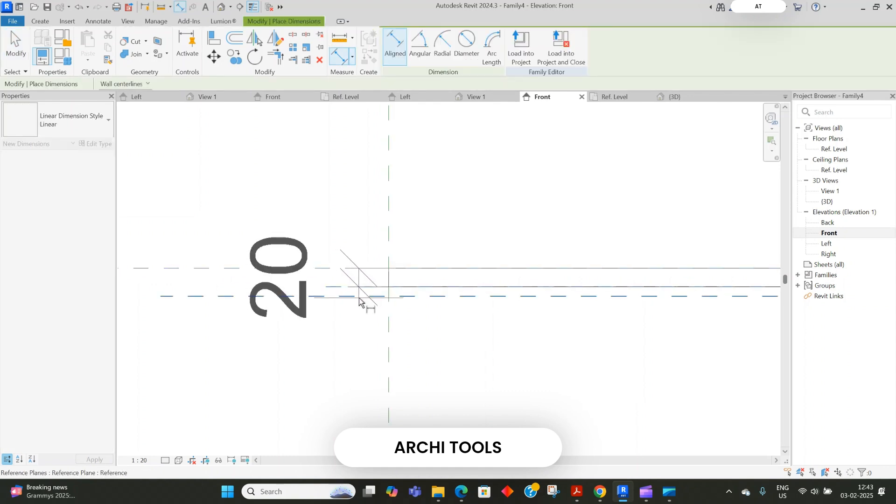
scroll(359, 286, down, 1)
click(358, 275)
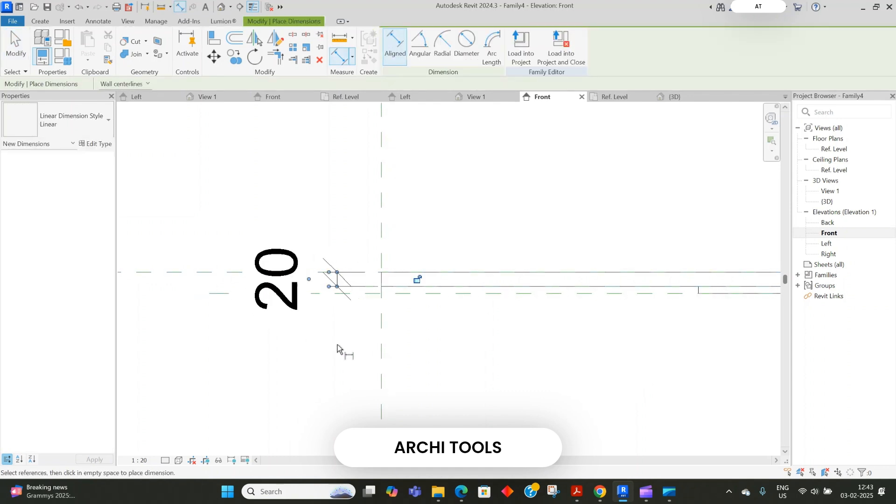
click(335, 279)
key(Escape)
key(Escape)
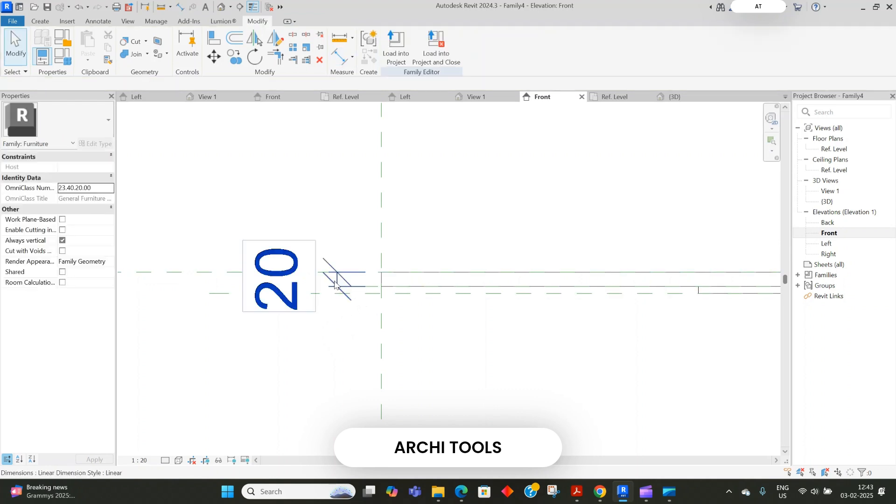
click(336, 281)
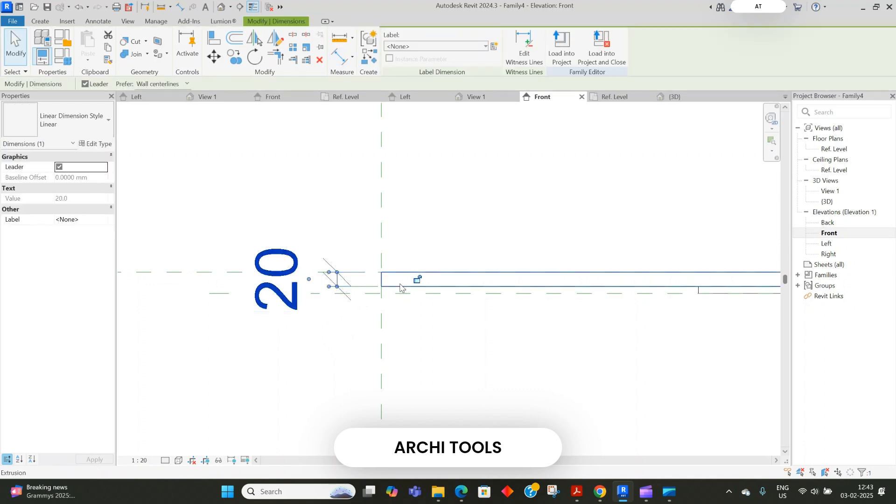
Step: Dimension from the reference plane at the tabletop's underside to the plane at the upper disc's underside
click(362, 311)
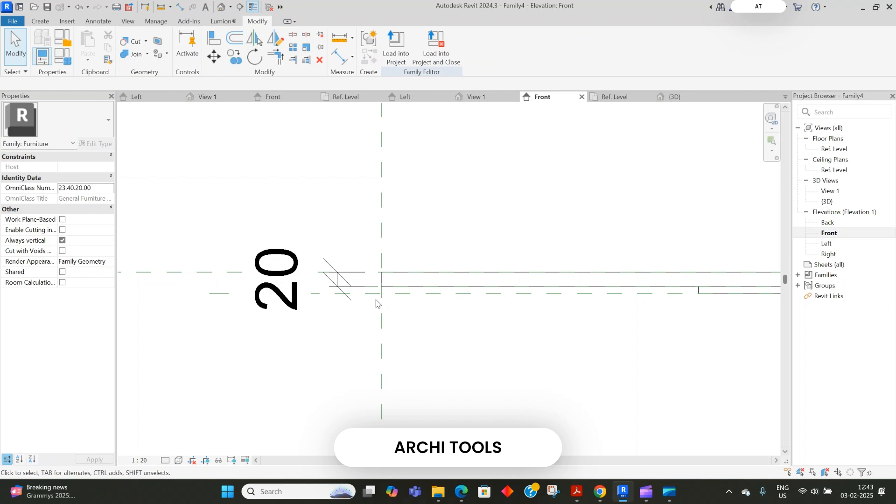
key(d)
key(i)
scroll(375, 294, up, 2)
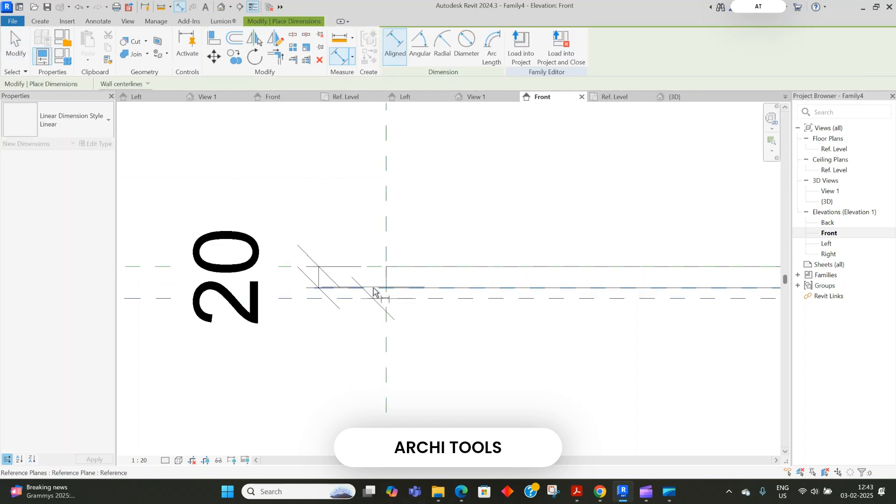
click(509, 352)
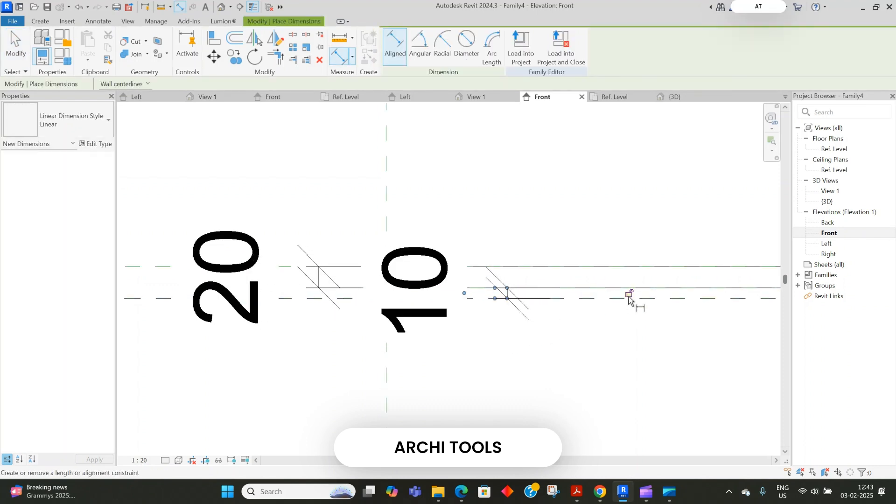
key(Escape)
key(Escape)
Step: Draw a horizontal reference plane just above the circular base, extending past both of its edges
scroll(458, 243, down, 5)
scroll(504, 327, up, 3)
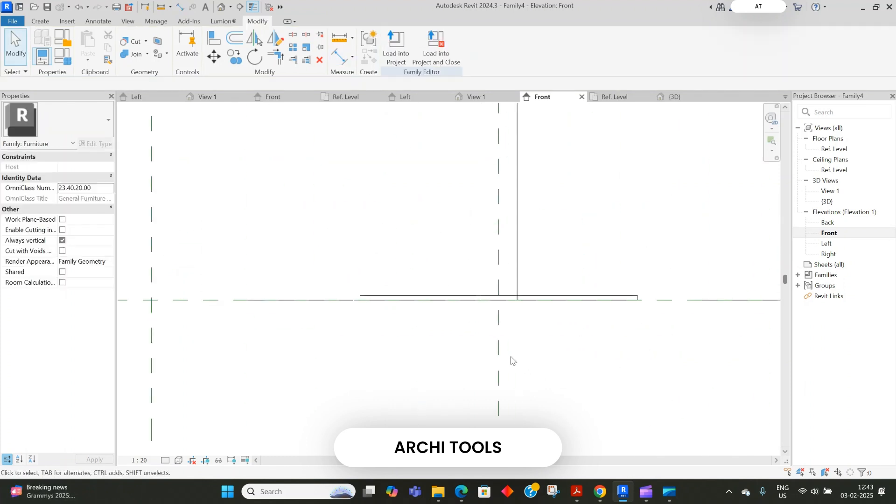
key(r)
key(p)
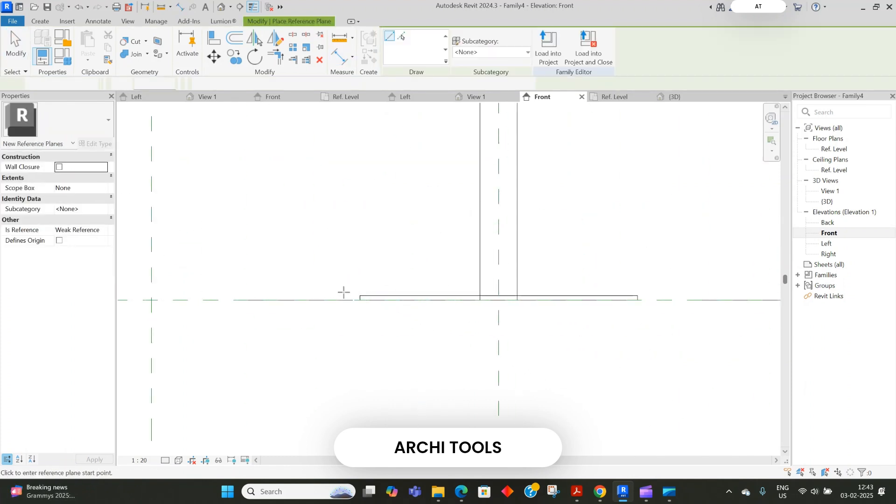
click(692, 286)
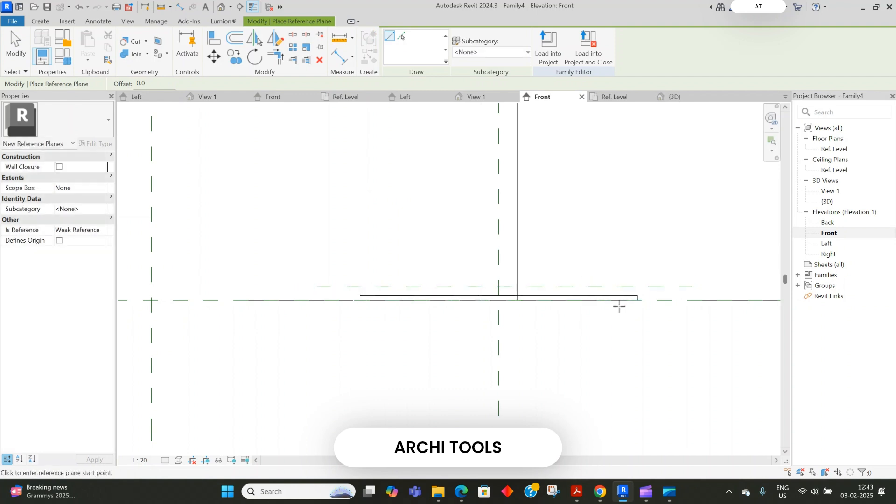
key(Escape)
key(Escape)
Step: Align the new reference plane to the upper face of the circular base
key(a)
key(l)
click(627, 297)
click(555, 286)
key(Escape)
Step: Dimension from the Ref. Level to the reference plane at the circular base's upper face
middle_drag(324, 363, 428, 325)
key(d)
key(i)
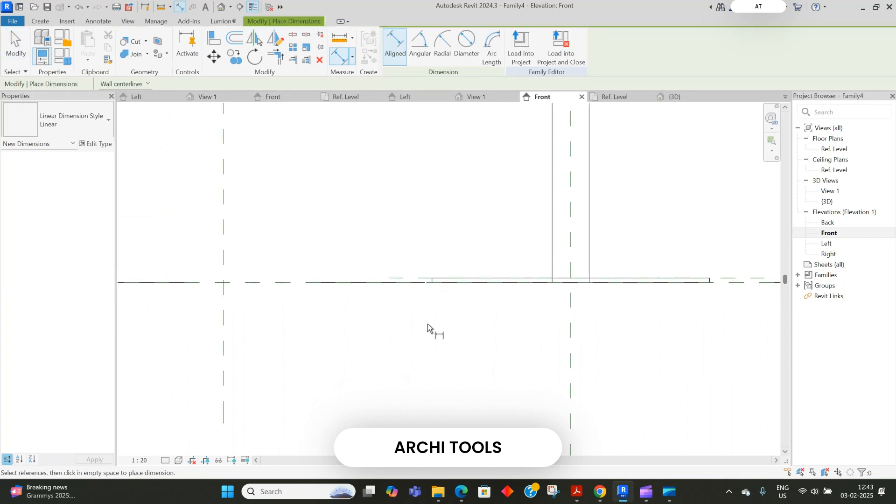
click(274, 288)
click(404, 278)
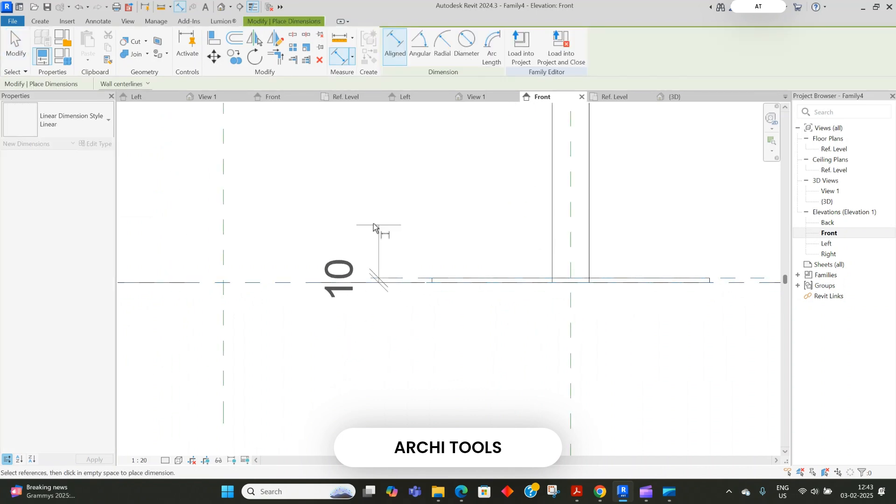
click(367, 262)
scroll(421, 328, down, 3)
key(Escape)
key(Escape)
scroll(422, 328, down, 2)
scroll(388, 318, up, 1)
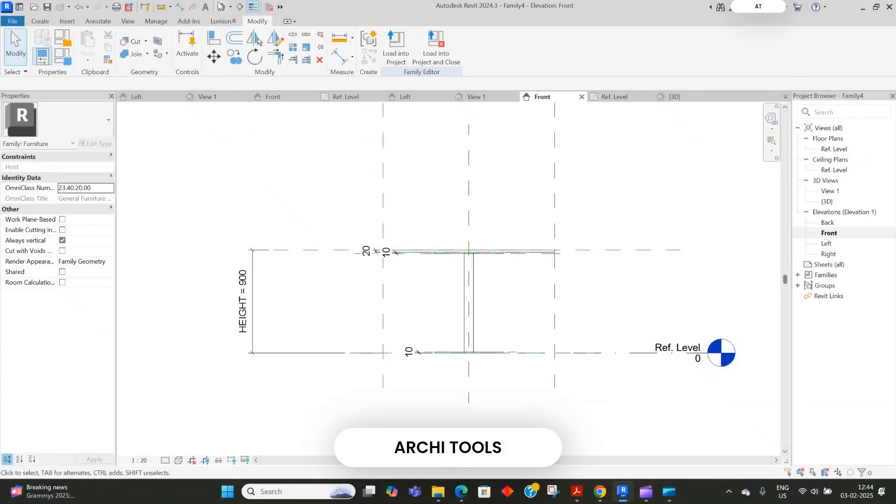
Step: In the 3D view, associate the tabletop's material with a new type parameter named Top under Materials and Finishes
click(221, 6)
shift+middle_drag(485, 256, 498, 304)
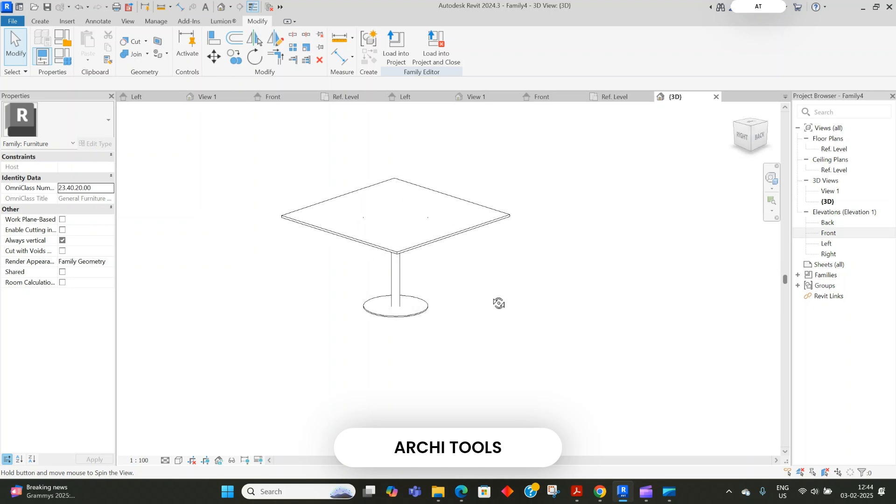
click(453, 233)
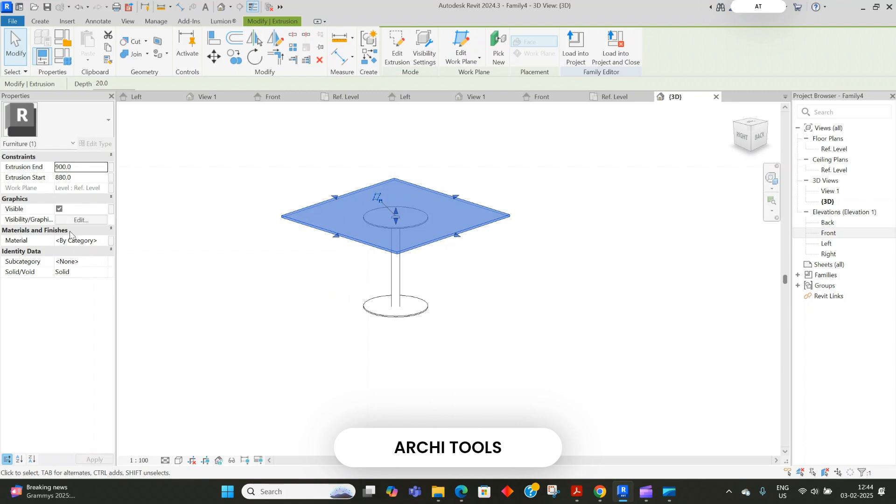
click(111, 241)
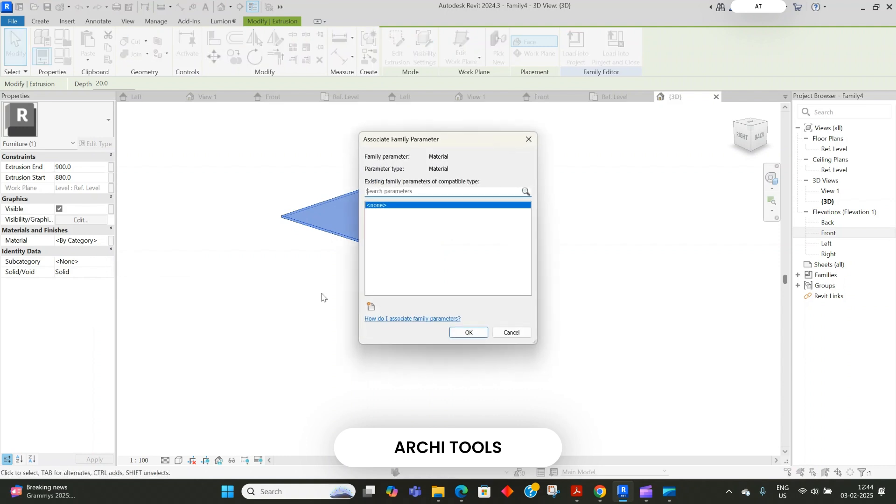
click(371, 306)
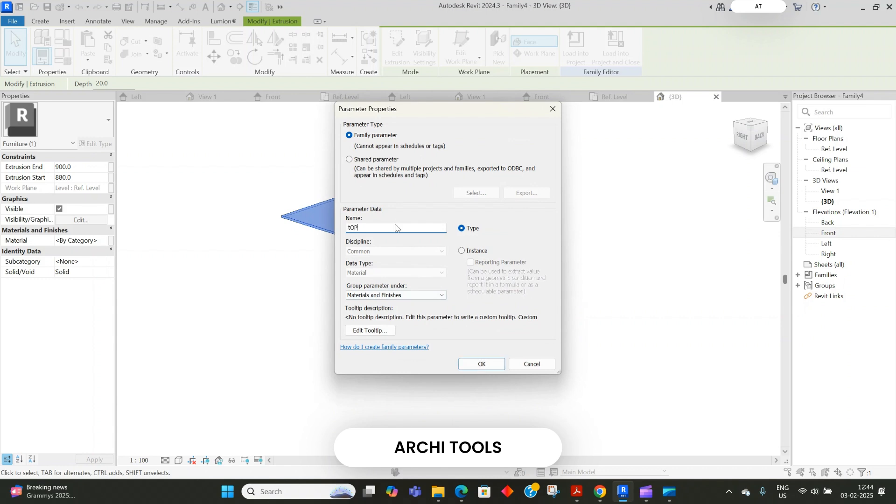
key(BackSpace)
text(Top)
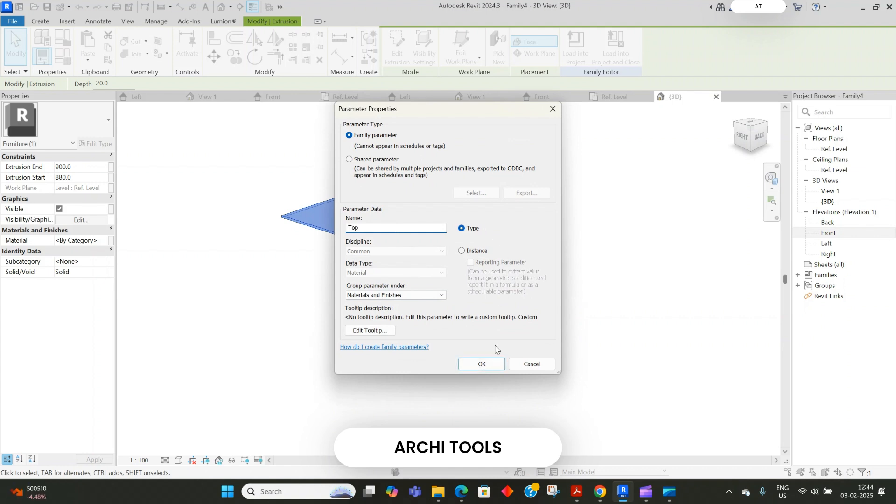
click(482, 364)
click(469, 333)
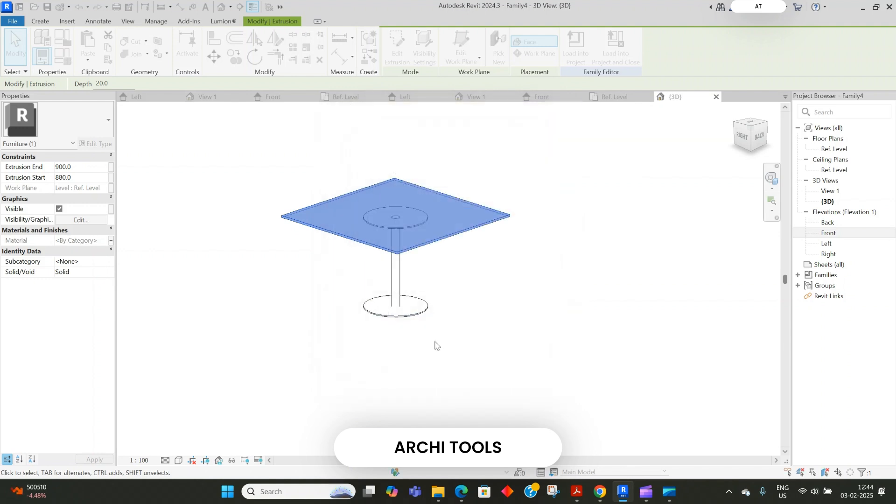
Step: Associate the material of the column and both discs with a new type parameter named Frame
shift+middle_drag(452, 338, 440, 256)
scroll(386, 238, up, 3)
click(404, 283)
ctrl+click(447, 199)
ctrl+click(456, 415)
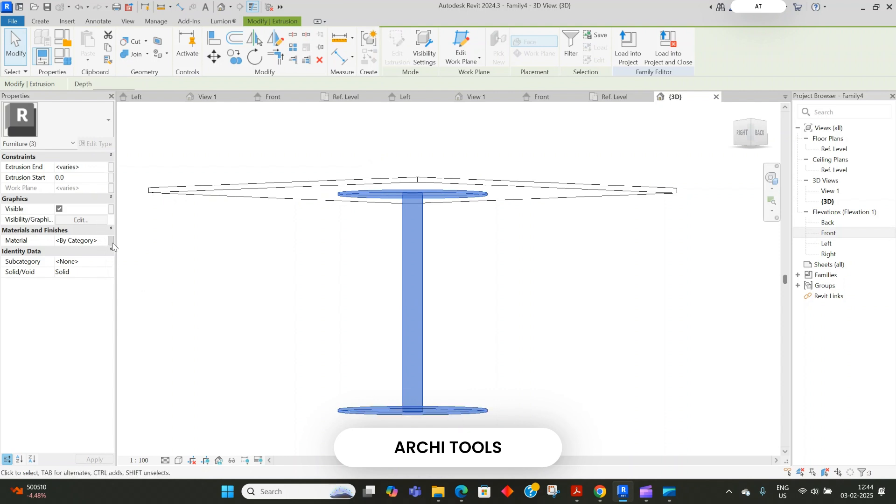
click(112, 242)
click(372, 307)
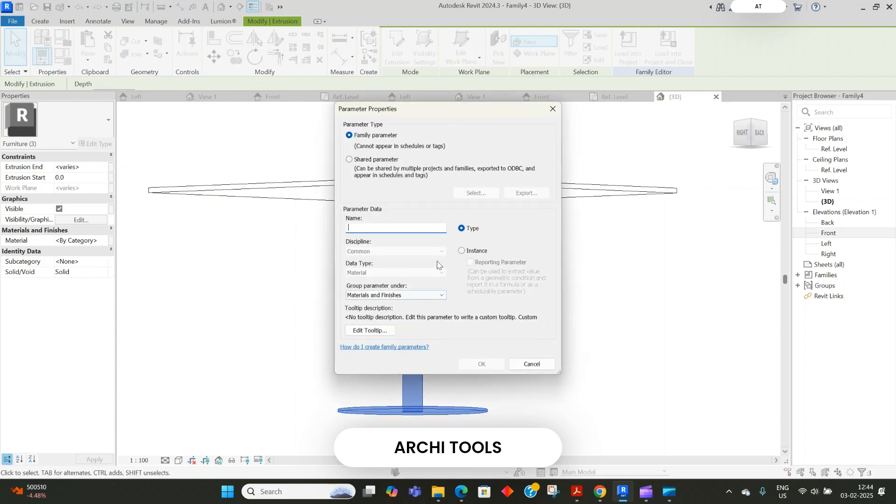
text(Frame)
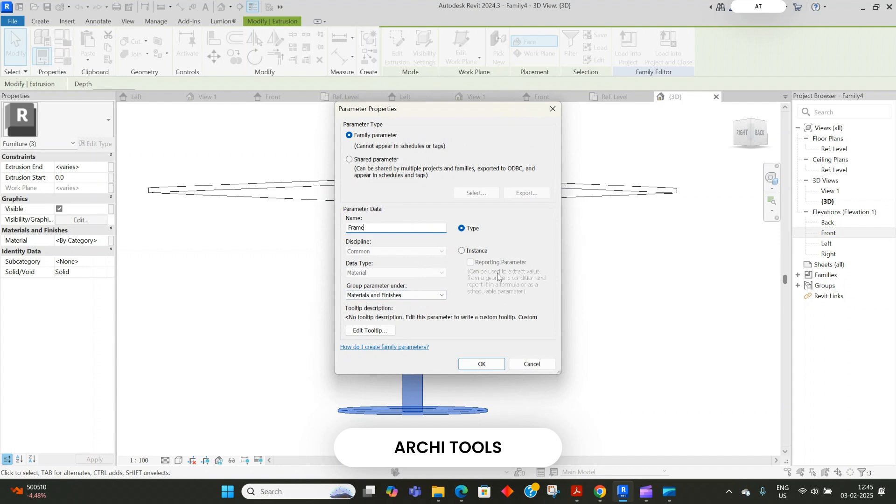
click(486, 364)
click(469, 332)
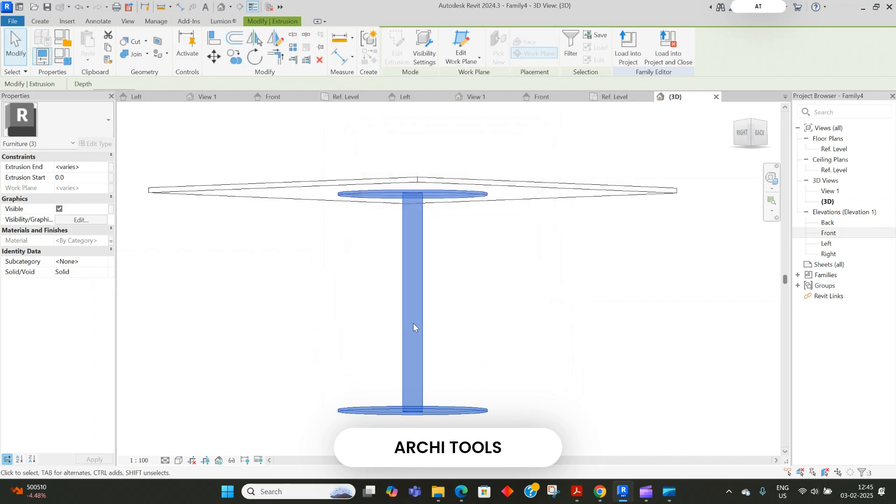
key(Escape)
Step: Set the family's HEIGHT to 1500 and LENGTH to 1800
shift+middle_drag(416, 260, 441, 330)
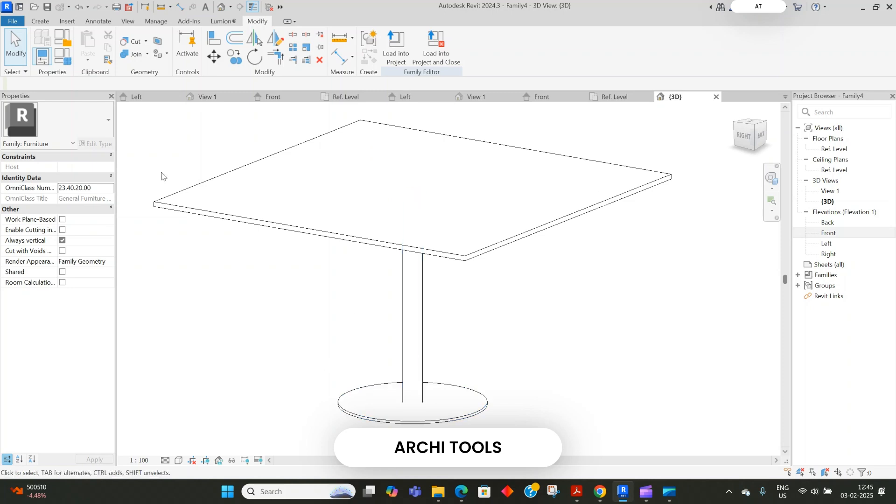
click(69, 67)
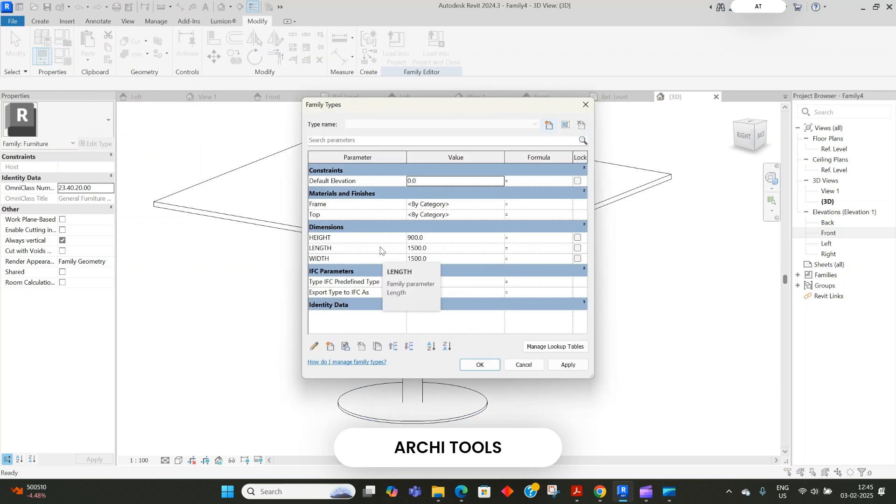
click(438, 240)
text(1500)
click(442, 248)
text(1)
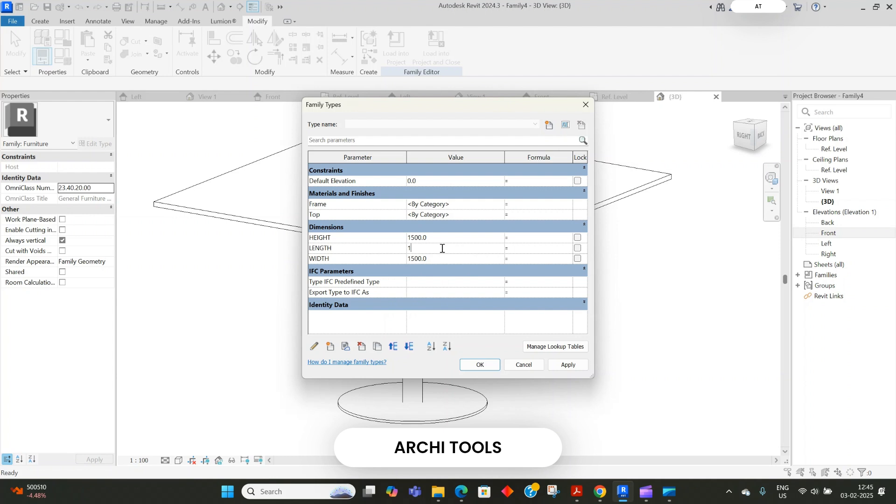
click(472, 364)
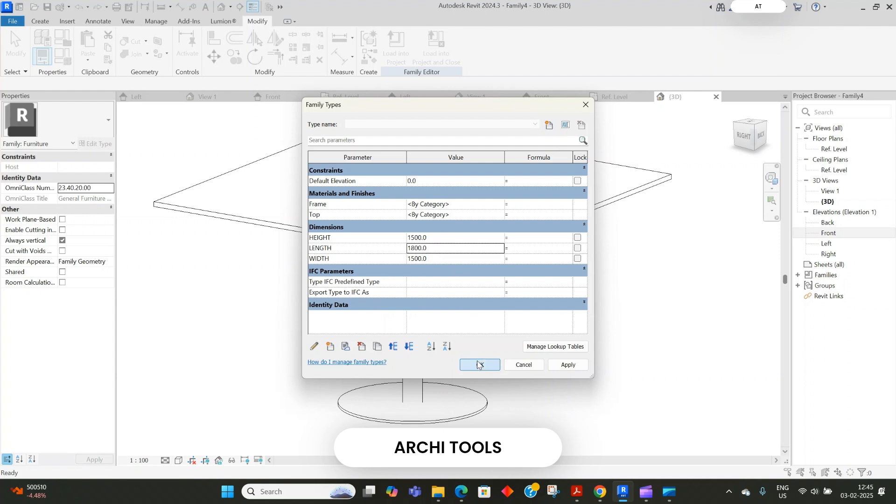
Step: Select the upper disc extrusion in the 3D view and open the Front elevation
scroll(527, 311, down, 2)
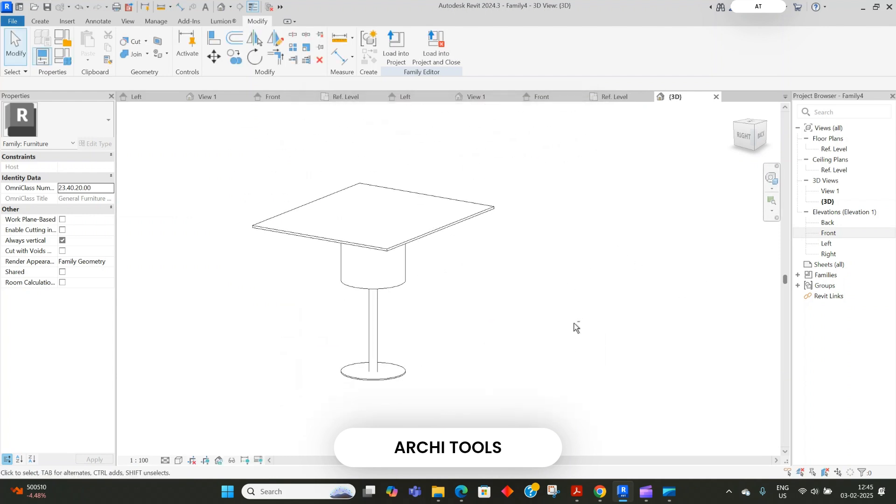
shift+middle_drag(501, 307, 388, 262)
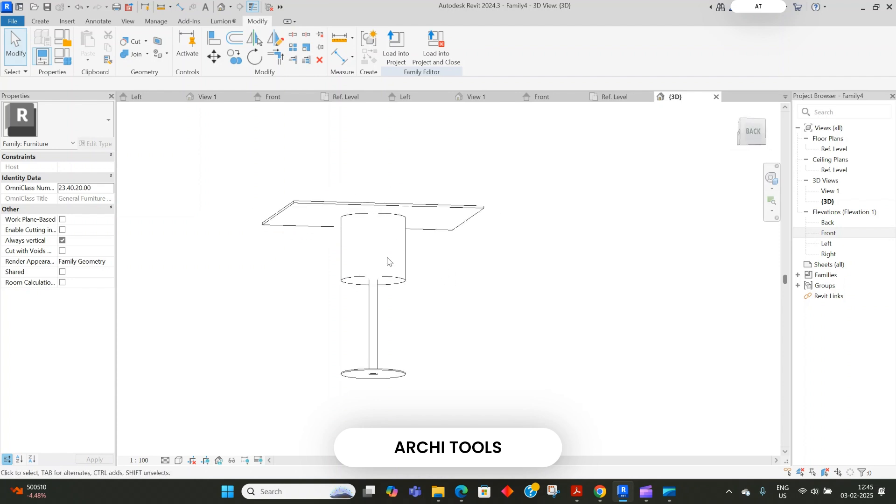
click(401, 269)
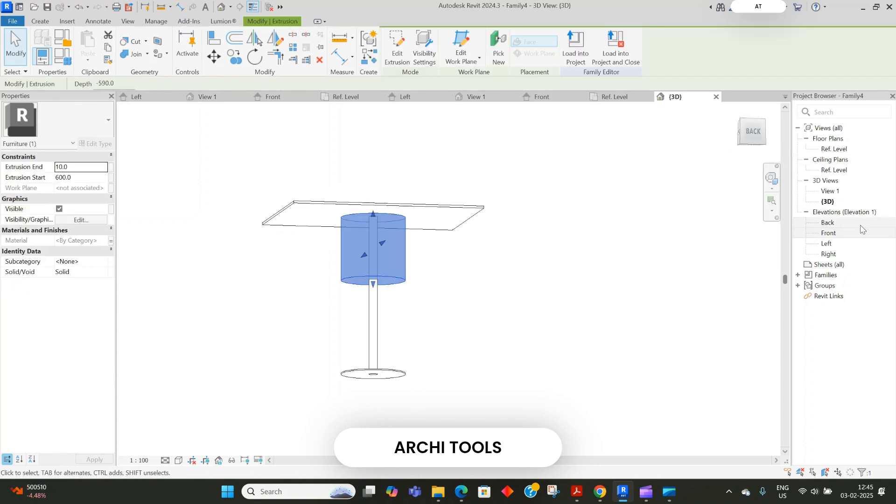
double_click(835, 235)
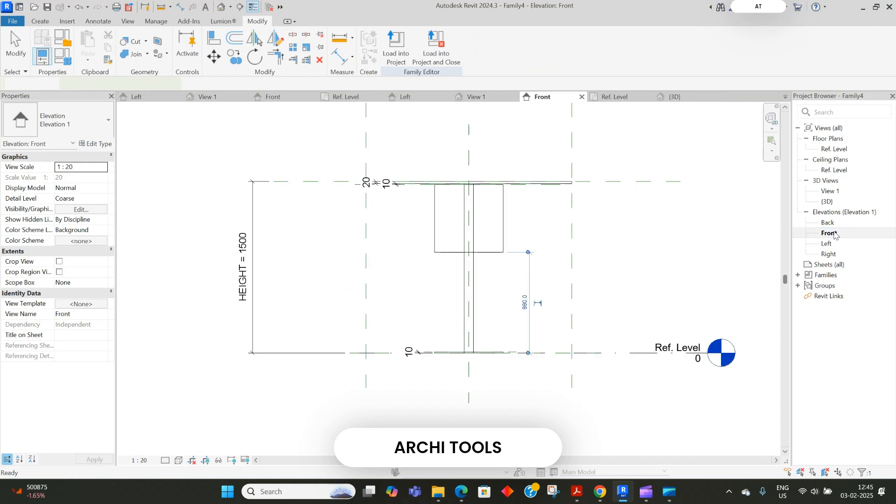
Step: Try to align the upper disc's lower face to the reference plane below the tabletop, removing constraints
scroll(481, 289, up, 2)
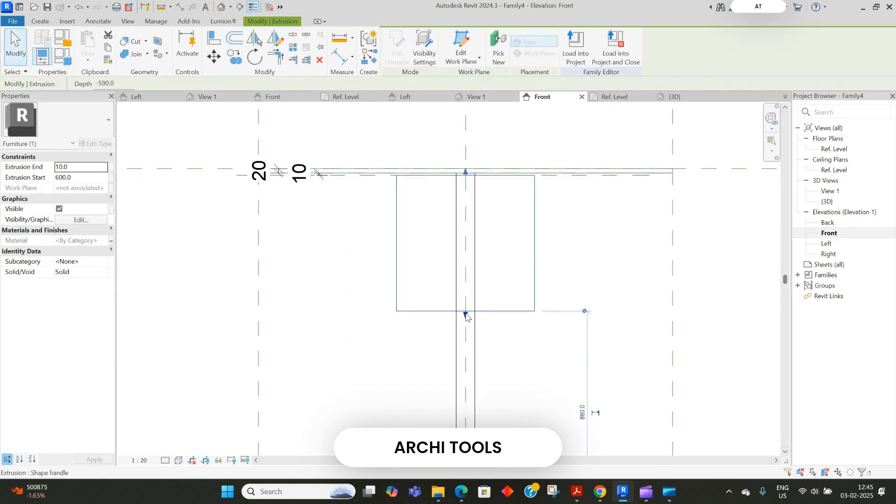
key(a)
key(l)
click(561, 181)
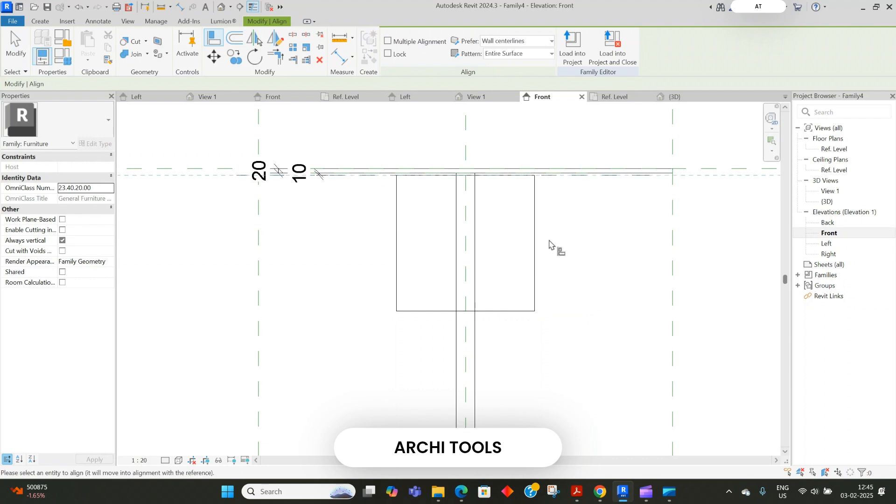
click(507, 311)
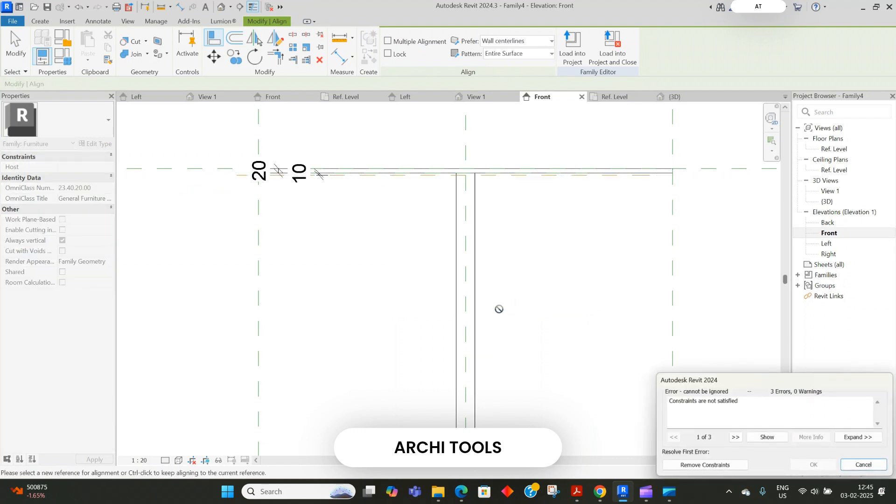
click(718, 466)
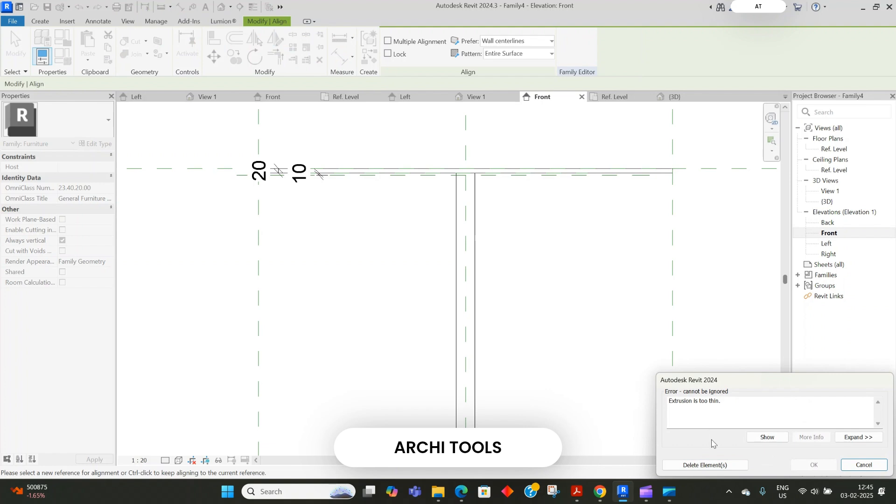
click(843, 465)
scroll(525, 176, up, 4)
key(Escape)
Step: Pull the upper disc's top face down to an extrusion start of about 529.4 mm and remove its constraints
click(555, 212)
scroll(467, 262, down, 2)
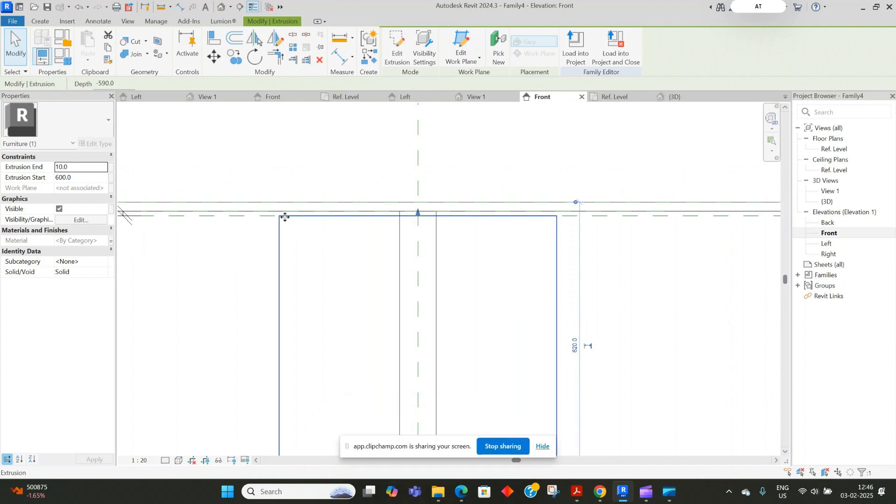
scroll(318, 233, down, 2)
scroll(200, 228, up, 2)
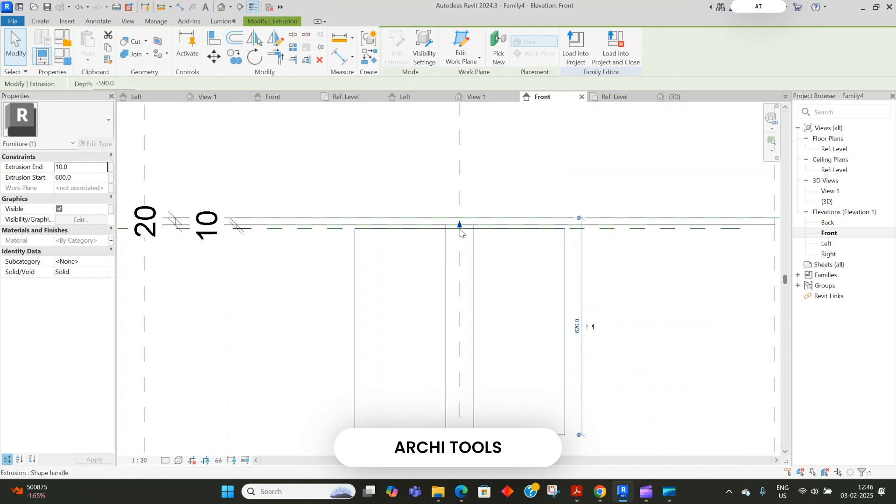
drag(460, 231, 460, 252)
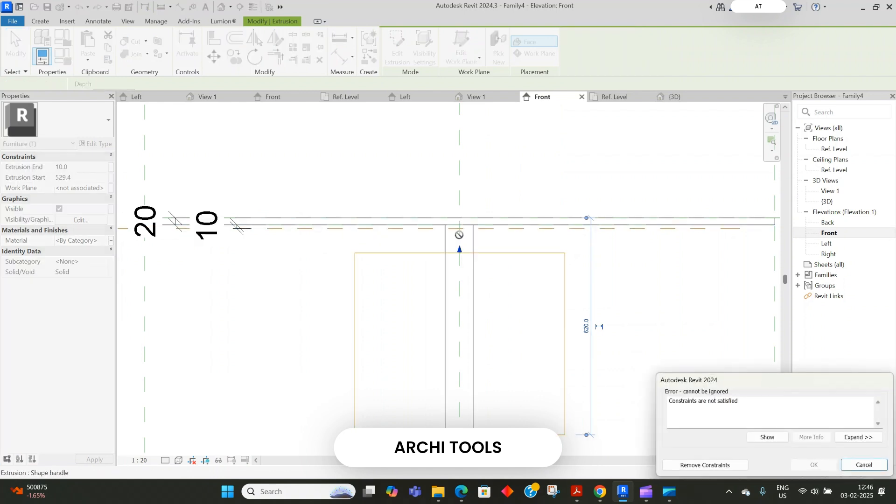
click(728, 466)
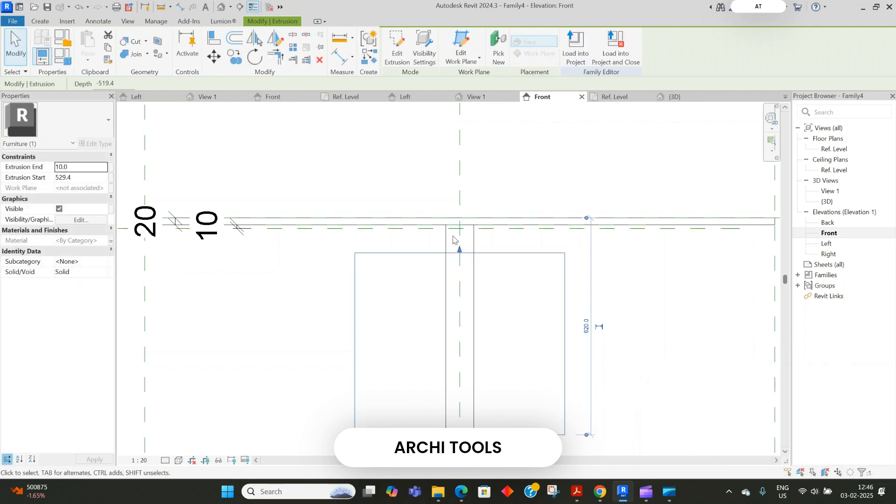
Step: Align the upper disc's top face to the HEIGHT reference plane at the tabletop's upper face
key(a)
key(l)
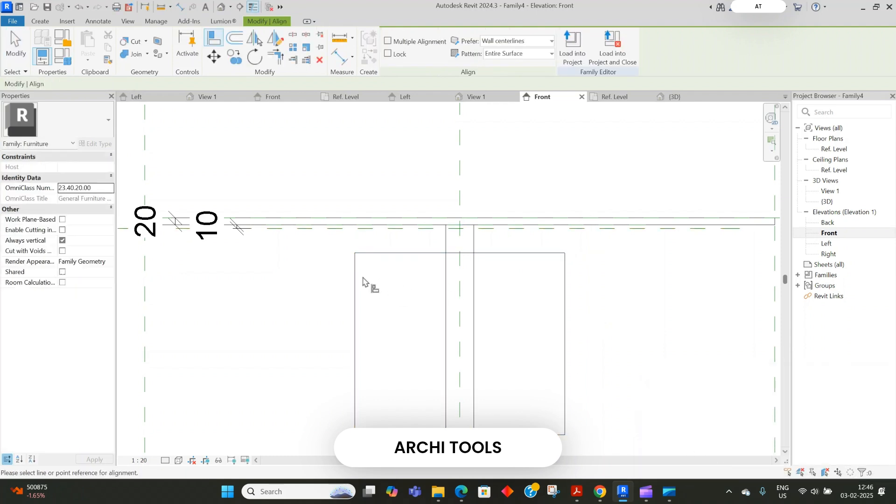
scroll(372, 290, down, 3)
scroll(582, 249, up, 2)
click(582, 250)
click(369, 271)
click(462, 231)
scroll(492, 276, down, 1)
scroll(444, 262, up, 2)
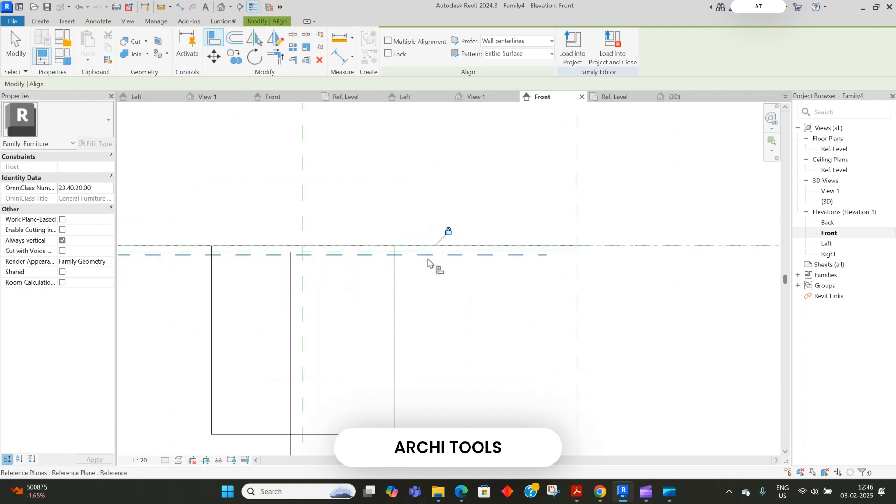
Step: Align the upper disc's lower face to the lowest reference plane just below the tabletop
click(427, 260)
scroll(428, 262, down, 4)
scroll(393, 340, up, 1)
click(382, 360)
click(329, 254)
scroll(446, 225, up, 4)
scroll(418, 283, up, 1)
middle_drag(417, 283, 495, 288)
key(Escape)
Step: Pull the upper disc's top face down to the tabletop's underside, an extrusion start of 610, and remove its constraints
scroll(230, 251, up, 3)
click(224, 260)
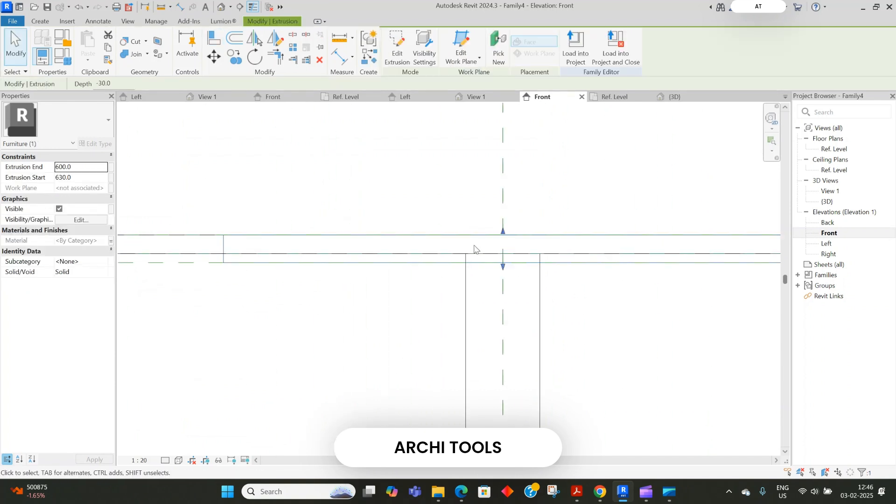
drag(504, 237, 507, 256)
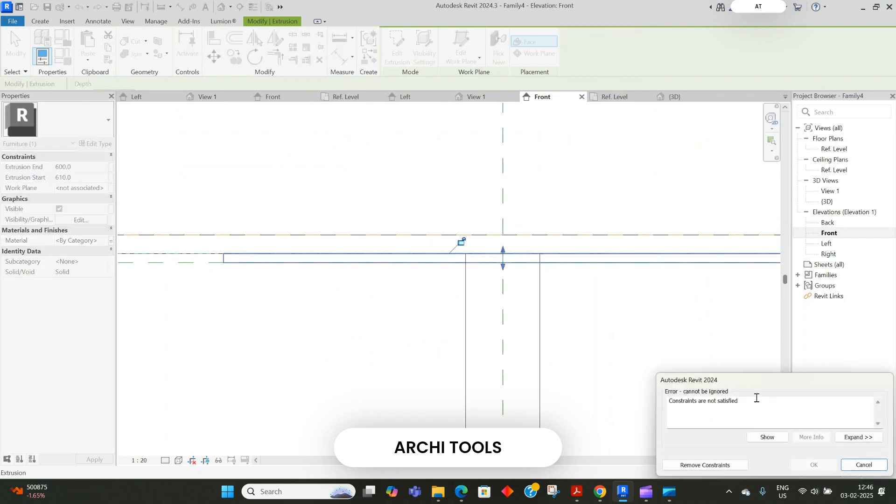
click(700, 465)
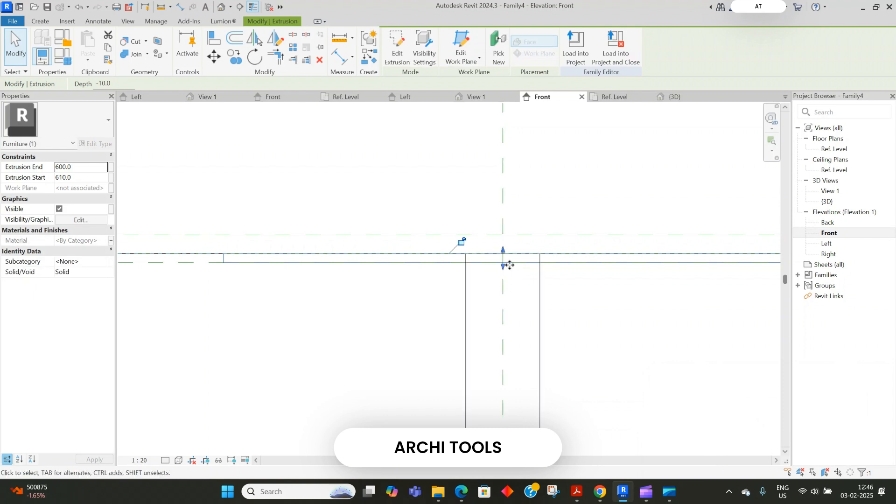
scroll(504, 252, up, 2)
scroll(437, 242, down, 3)
key(Escape)
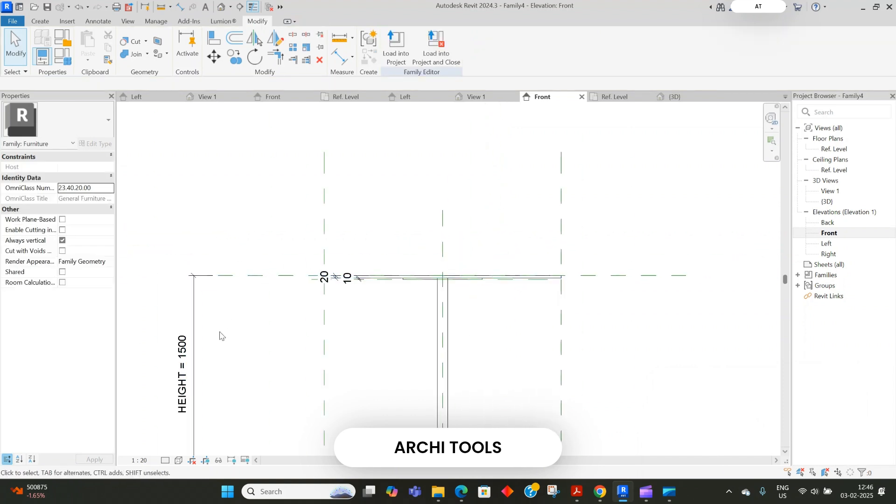
Step: Set the HEIGHT parameter to 2000 and inspect the table in the 3D view
click(185, 361)
click(185, 359)
text(2)
key(Return)
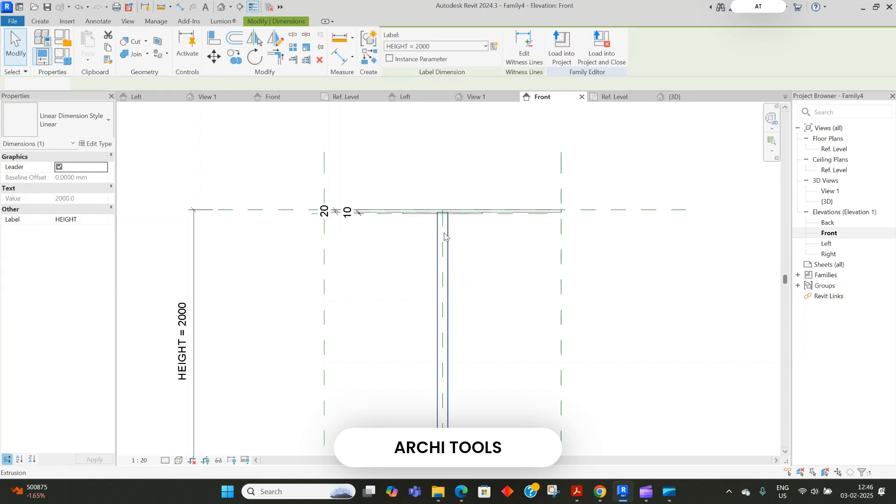
scroll(445, 229, up, 3)
click(483, 212)
click(222, 7)
scroll(427, 243, down, 2)
shift+middle_drag(444, 280, 419, 295)
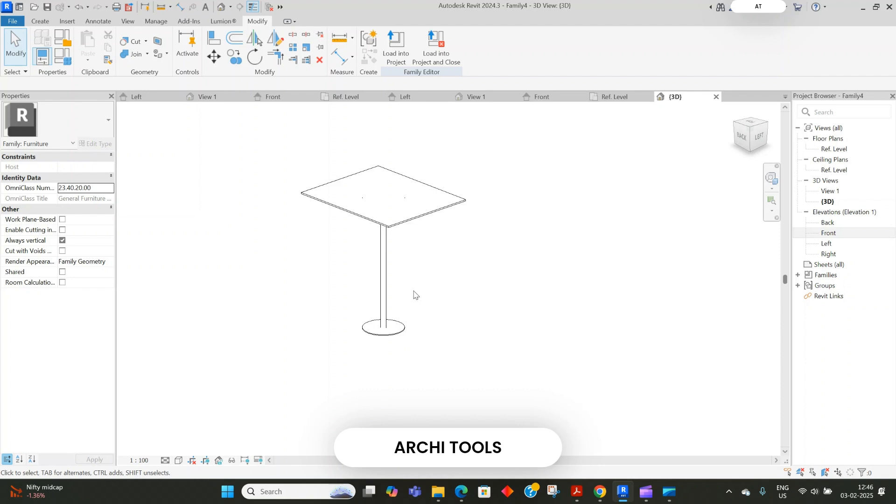
Step: Save the family on the Desktop as "Table 1"
click(13, 21)
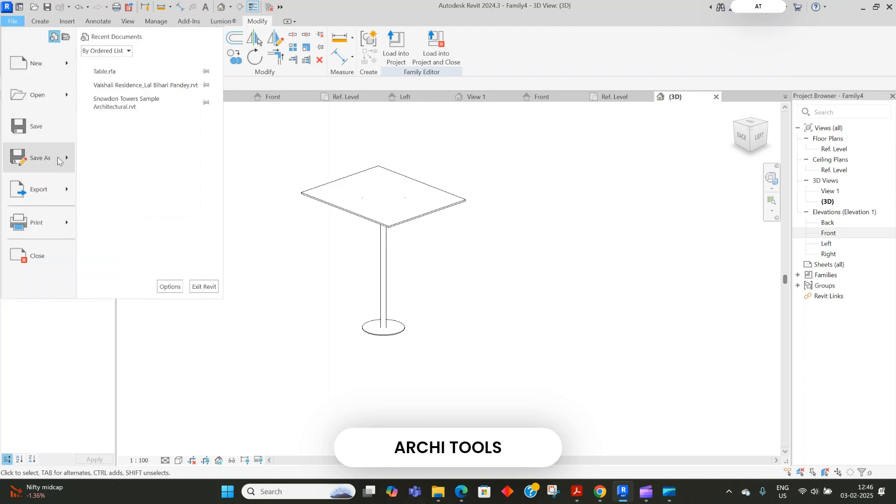
mouse_move(59, 158)
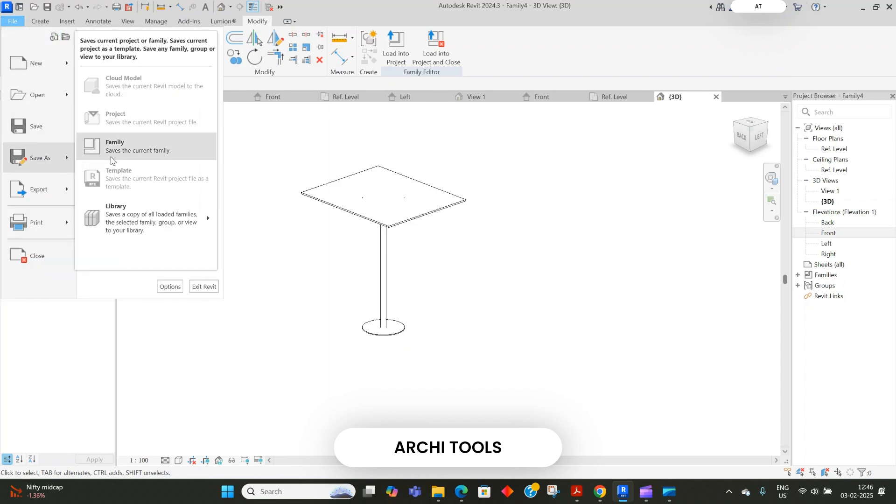
click(141, 149)
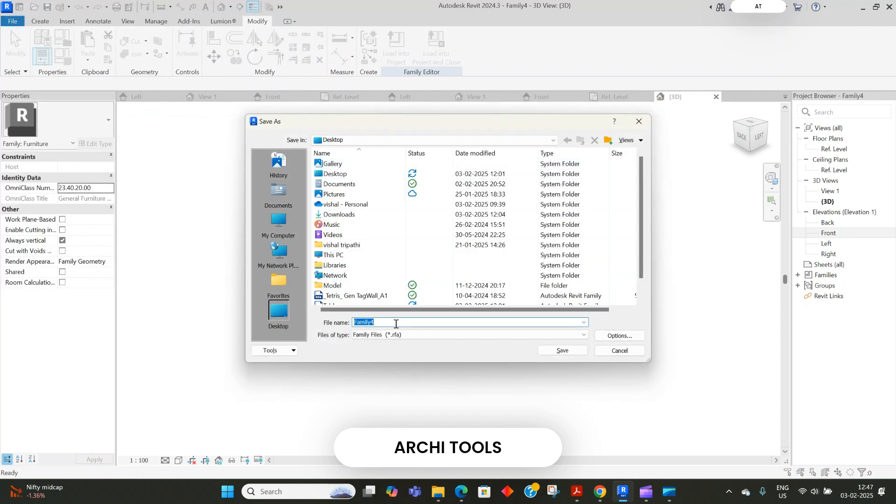
text(Tablw 1)
key(BackSpace)
key(BackSpace)
key(BackSpace)
key(BackSpace)
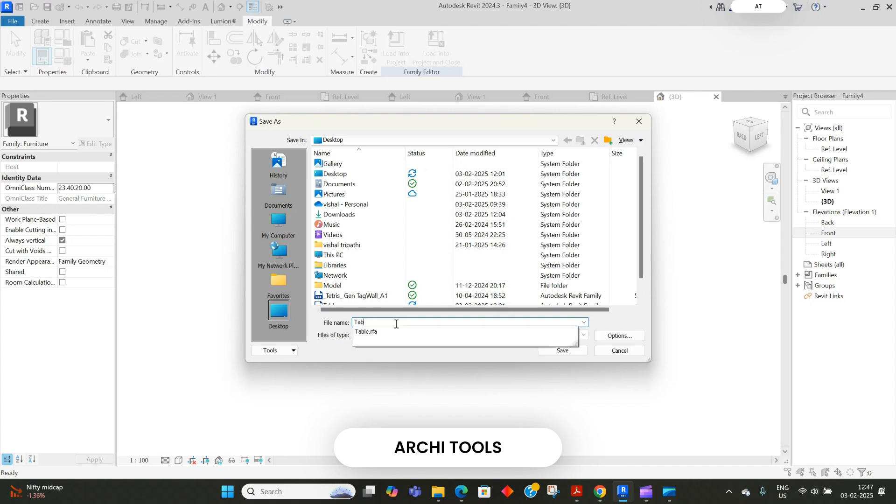
text(le 1)
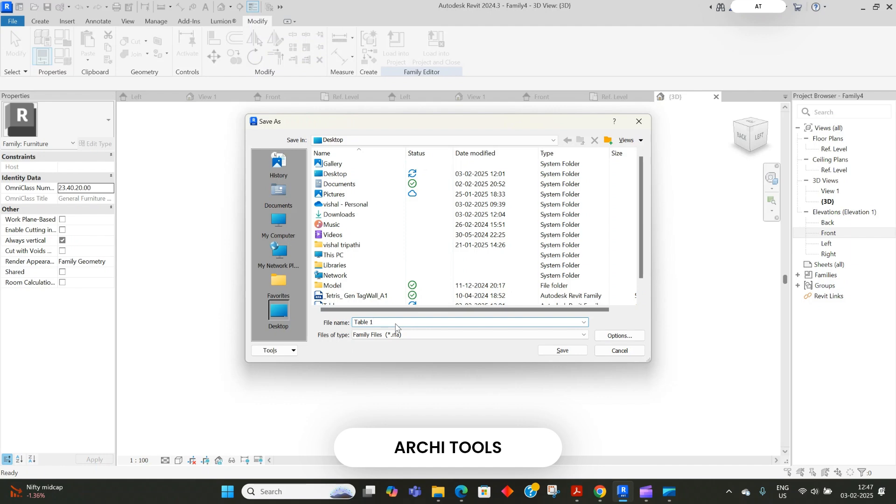
click(560, 351)
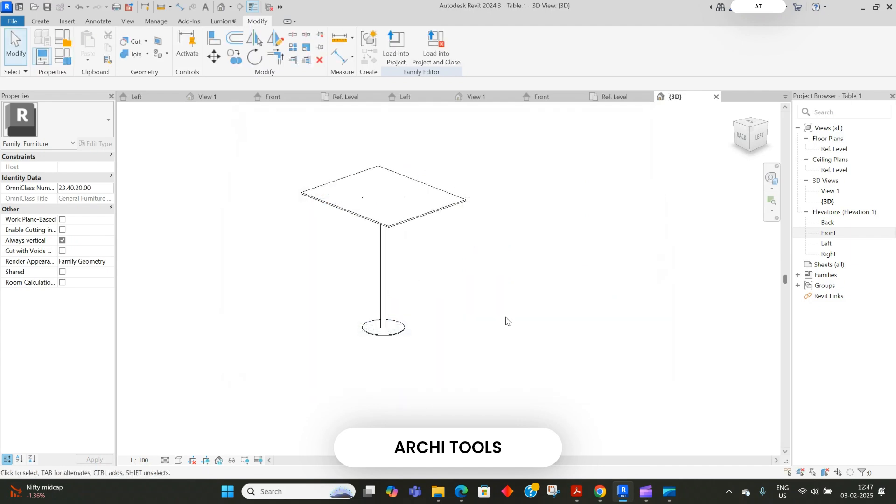
Step: Load the Table 1 family into Project1 and place one instance on Level 0 beside the existing table
click(405, 56)
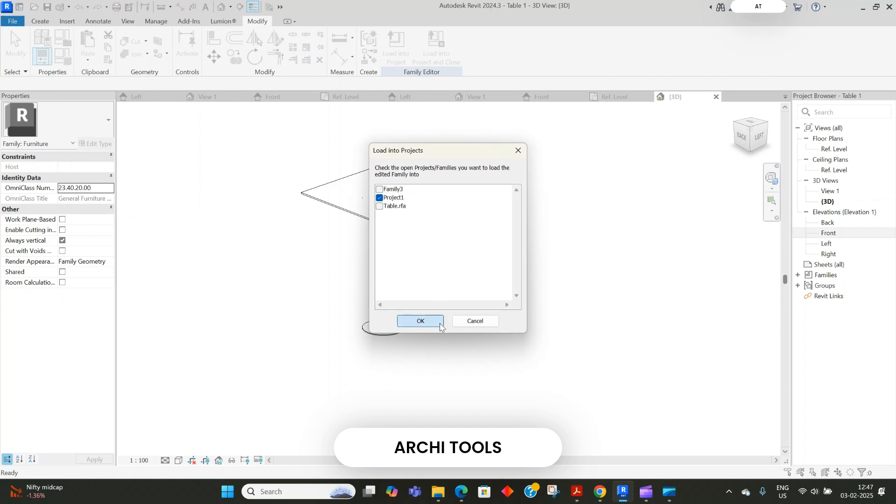
click(421, 321)
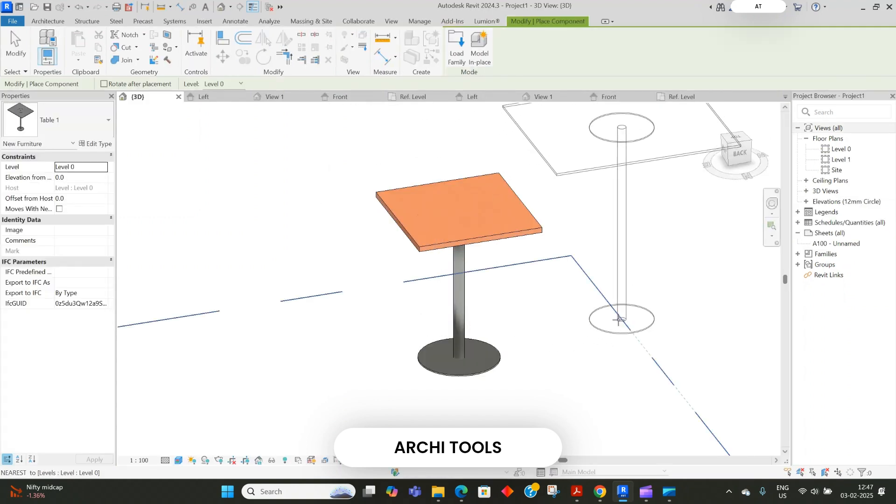
click(622, 319)
key(Escape)
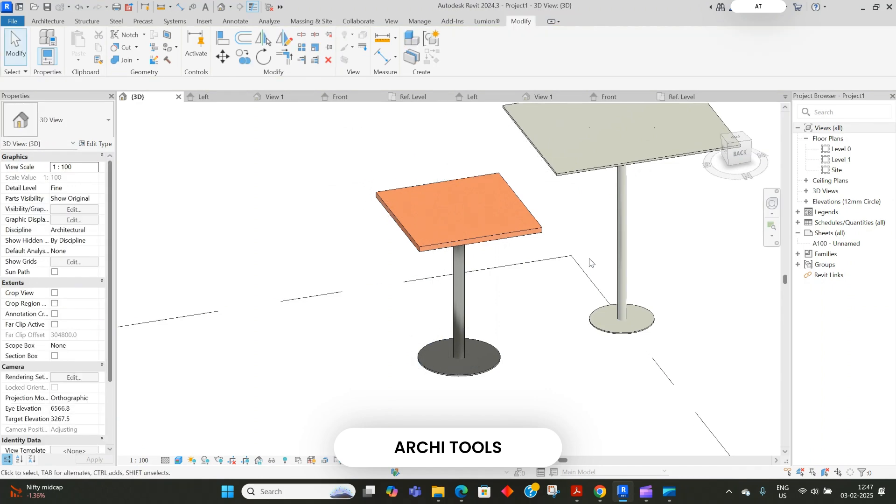
click(619, 253)
click(554, 275)
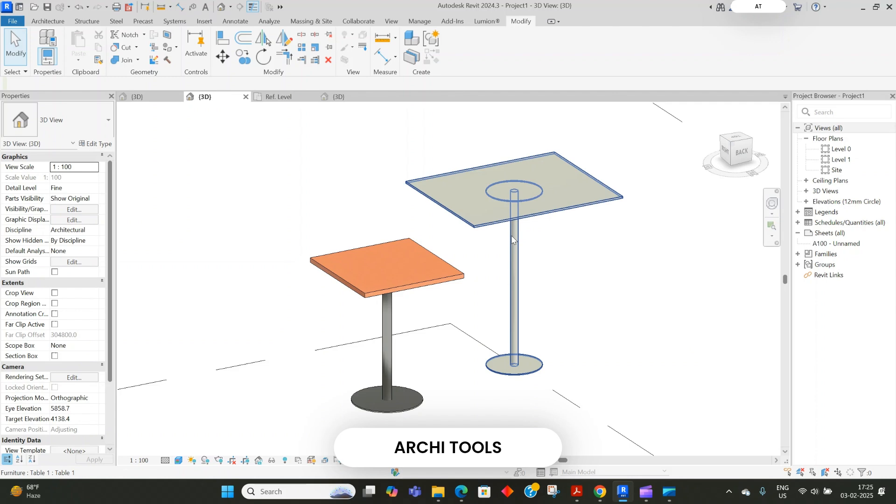
Step: In the placed Table 1's type properties, assign the Metal - Stainless Steel,Polished material to the Frame parameter
click(515, 239)
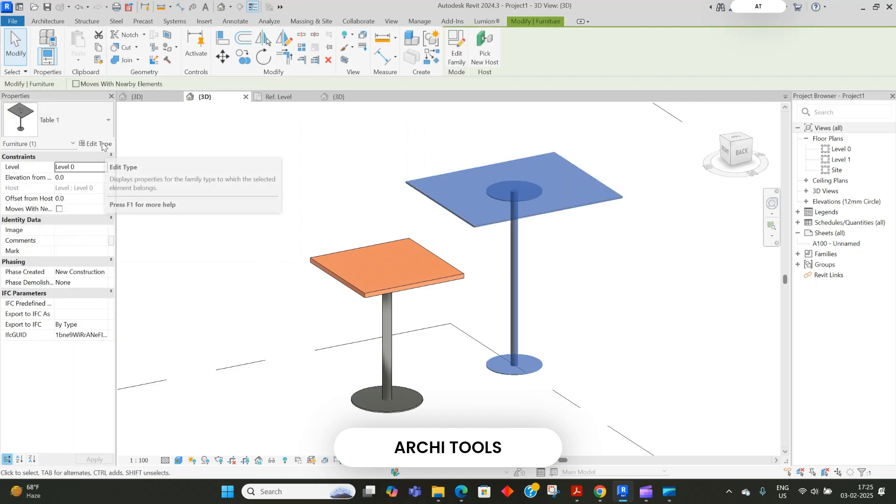
click(102, 145)
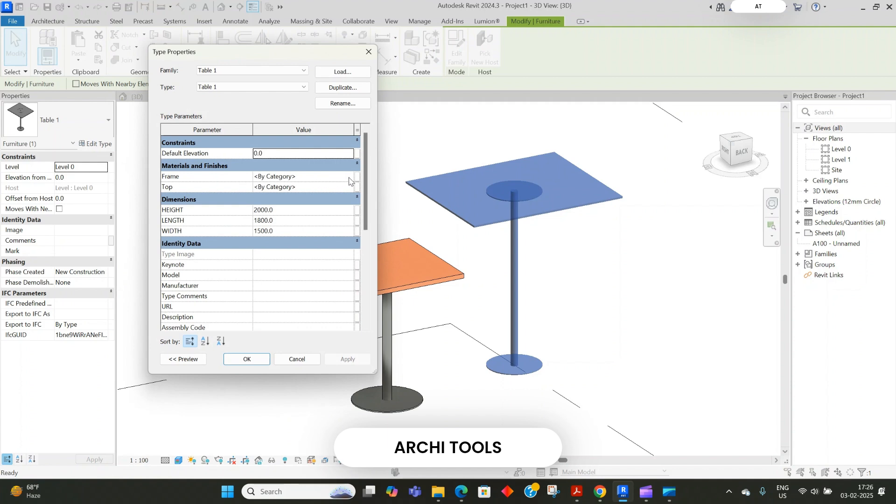
click(351, 177)
click(357, 177)
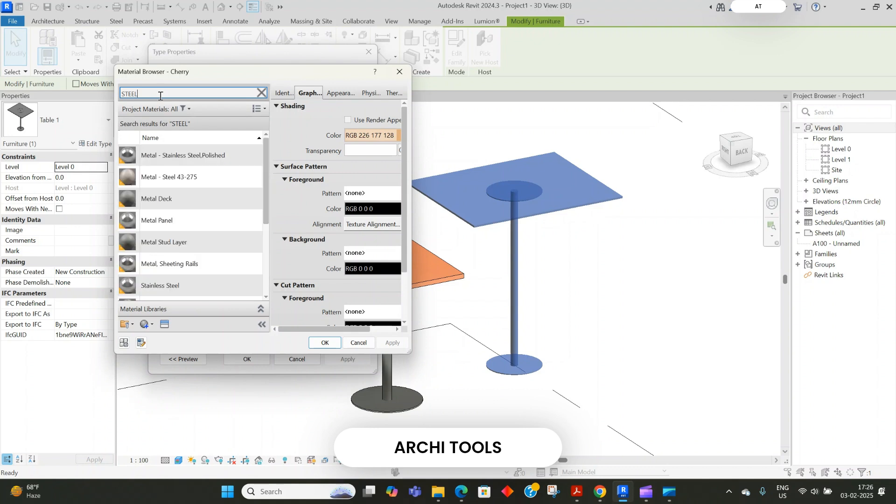
click(192, 166)
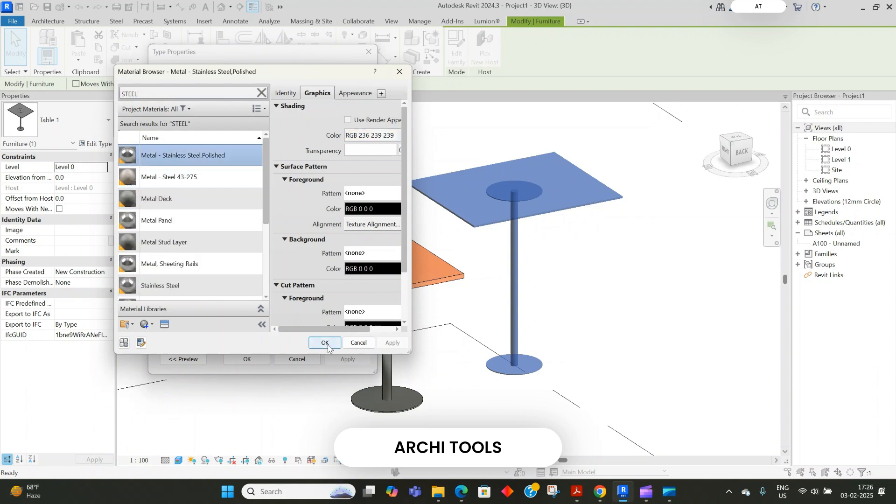
click(326, 343)
Step: Search the materials for WOOD, assign Oak Flooring to the Top parameter and apply the type changes
click(346, 187)
click(350, 188)
click(156, 91)
text(WOOD)
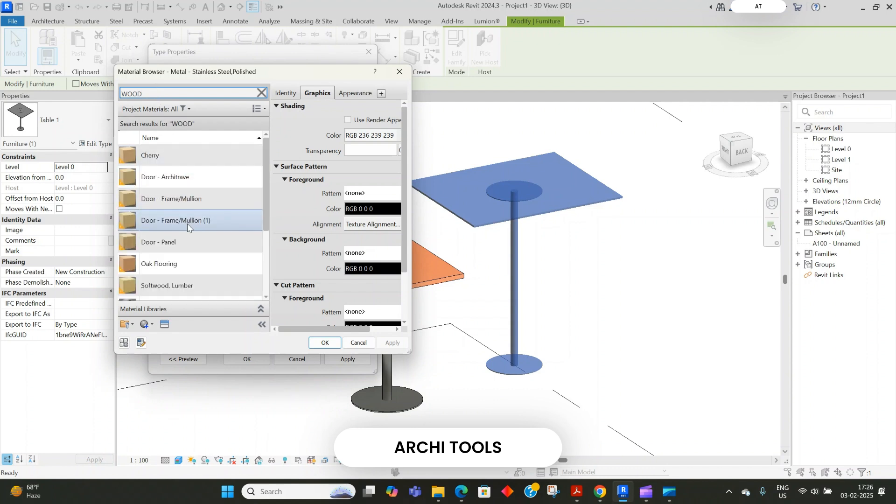
click(187, 265)
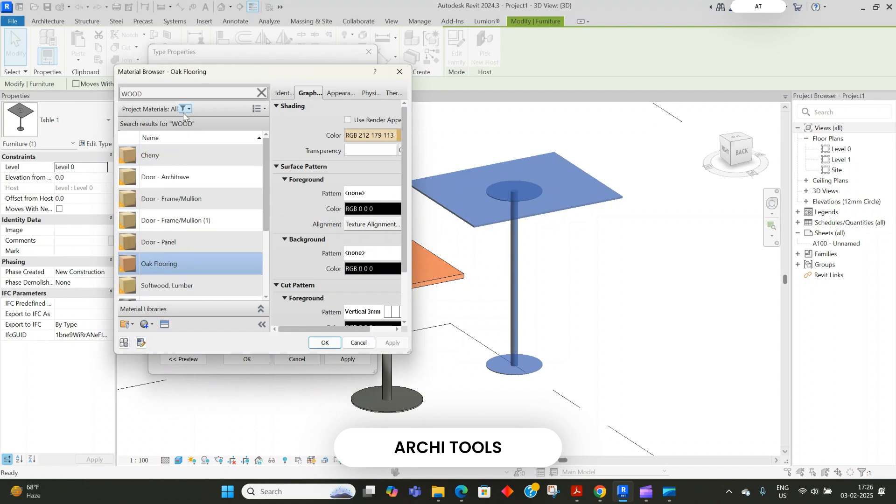
scroll(224, 224, down, 1)
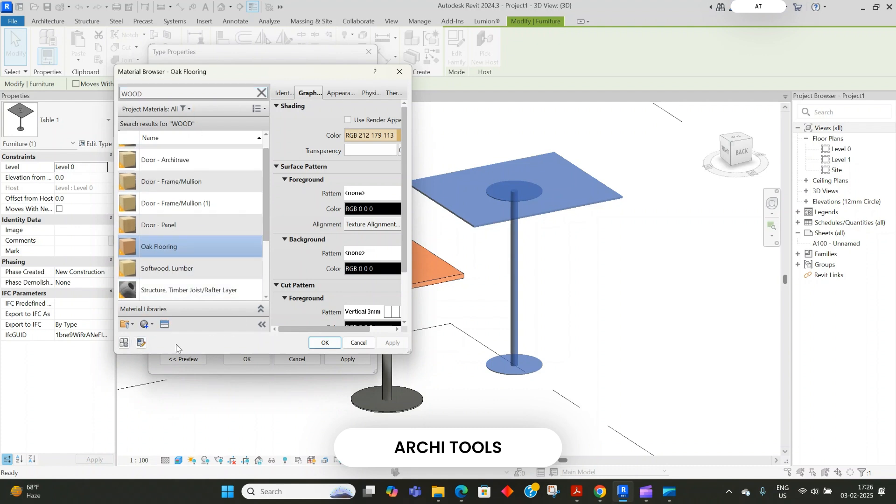
click(151, 328)
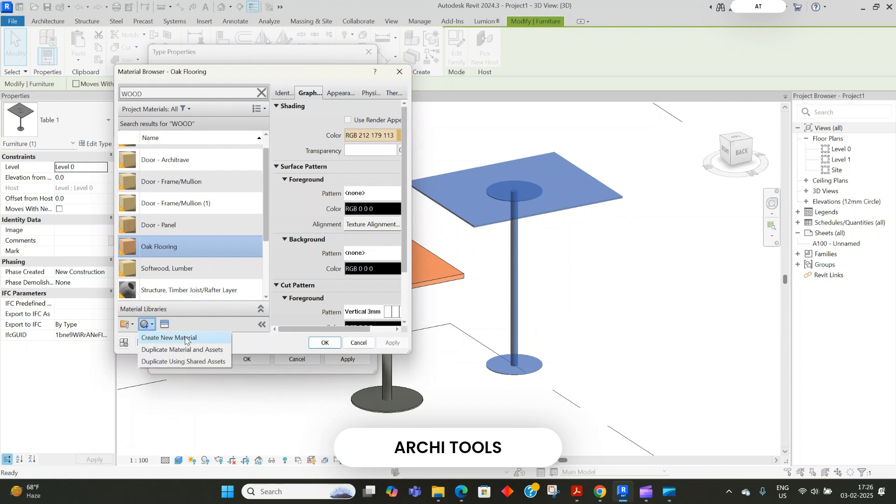
click(291, 350)
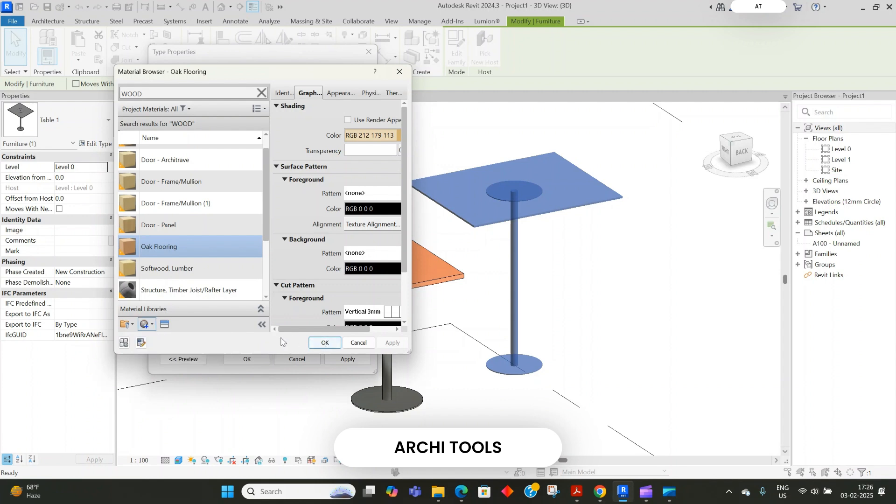
click(326, 344)
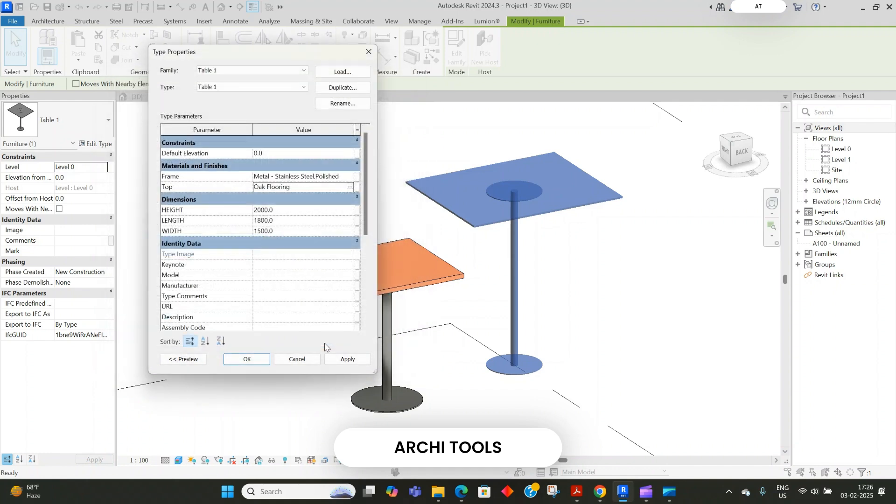
click(247, 362)
click(521, 260)
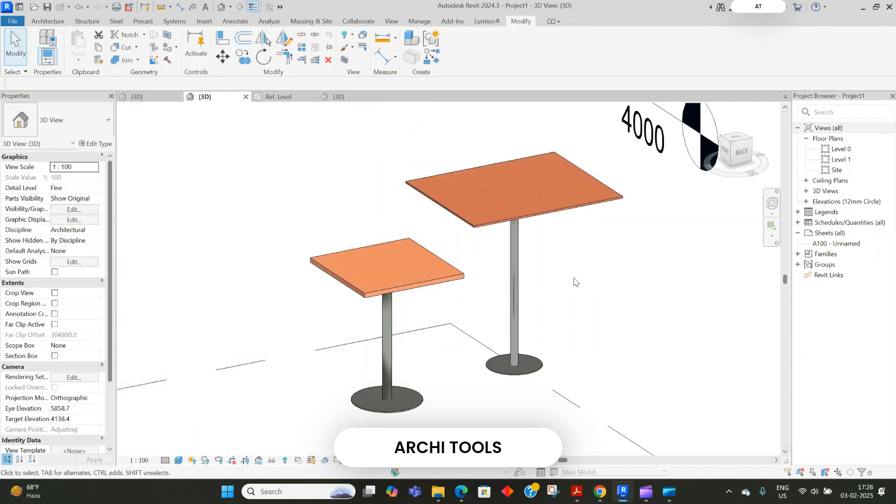
shift+middle_drag(521, 260, 582, 324)
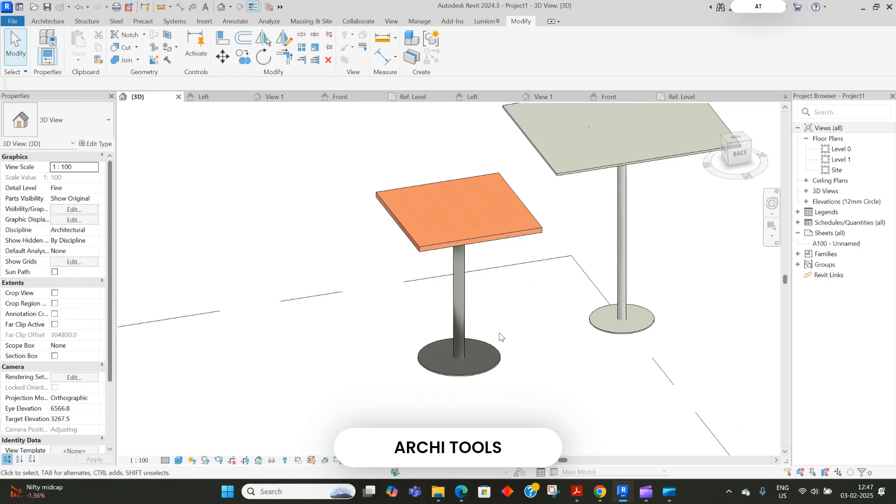
scroll(432, 313, down, 2)
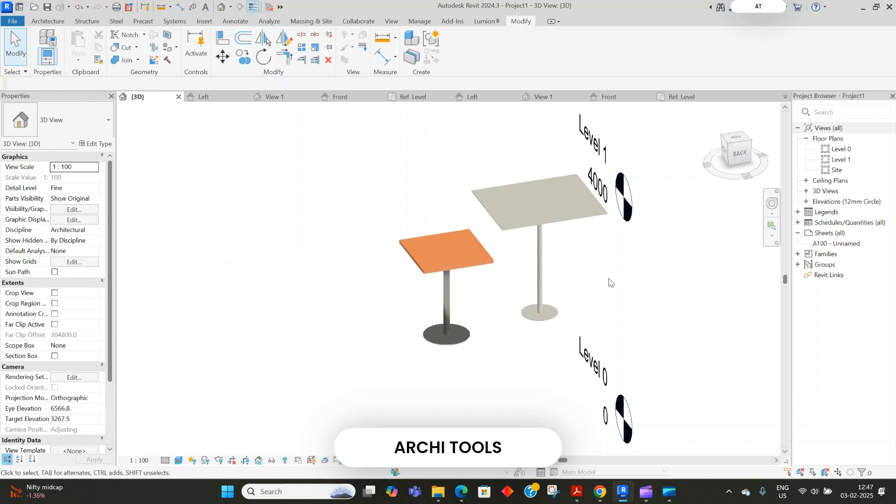
scroll(606, 279, up, 1)
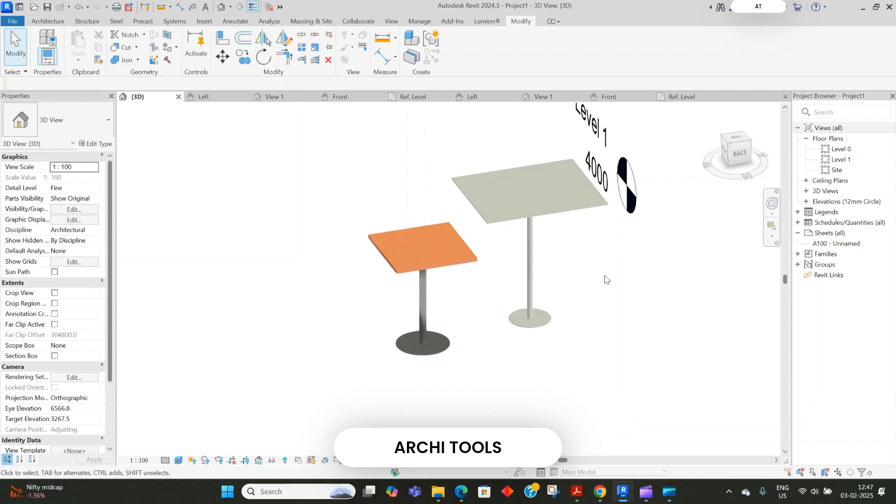